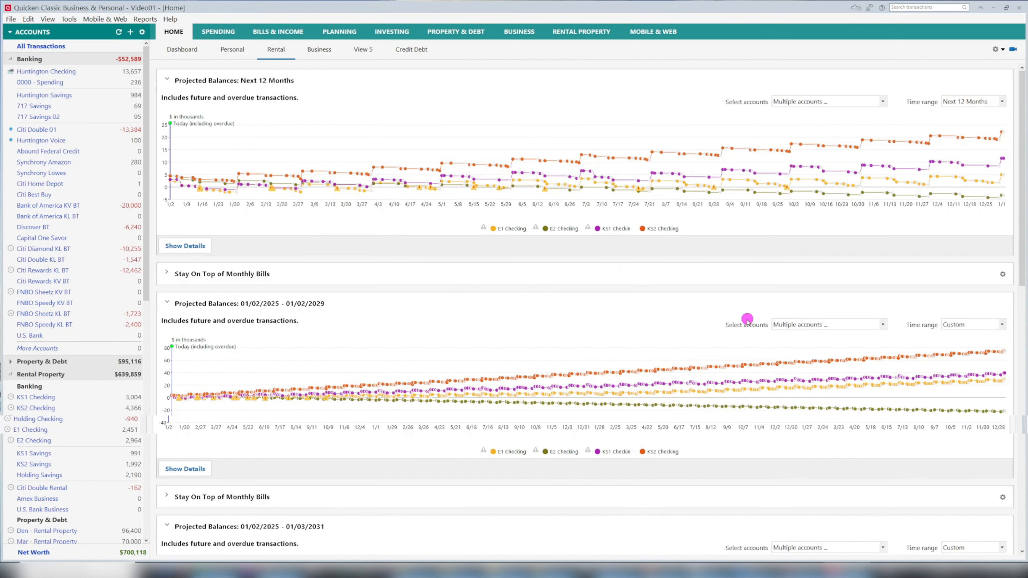
- Open the Tax Center in the planning area
click(332, 31)
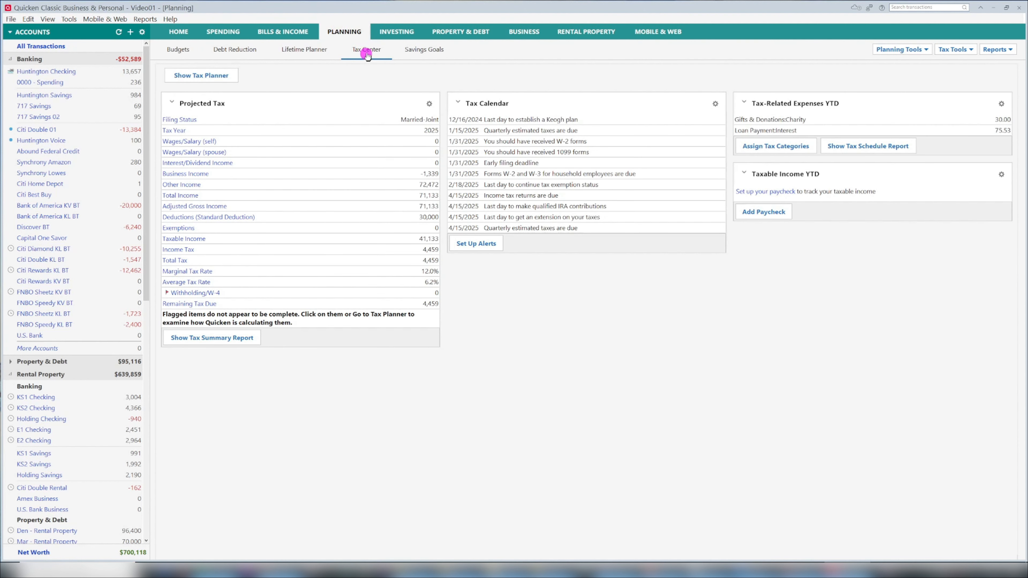
click(369, 56)
click(768, 213)
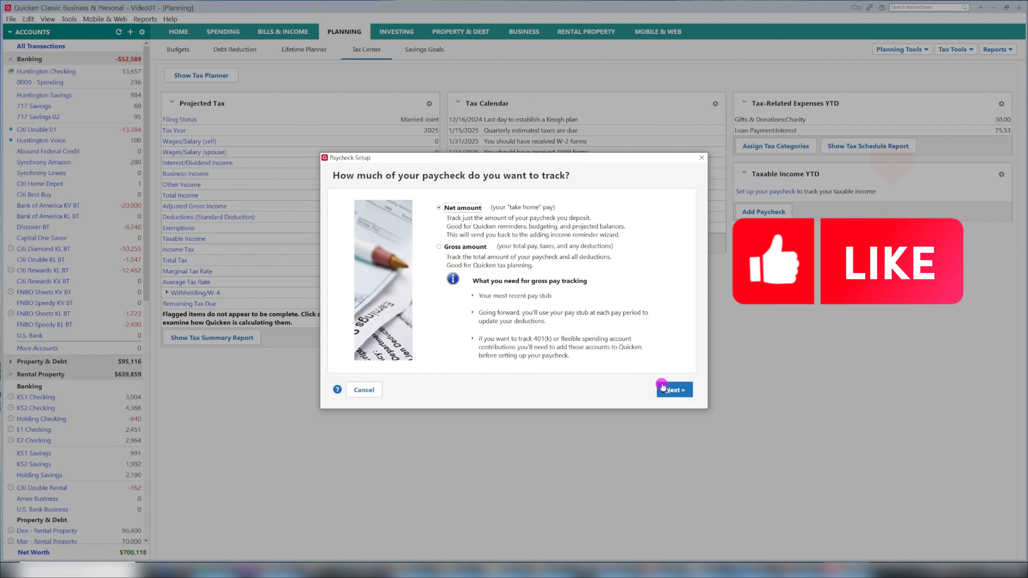
click(676, 390)
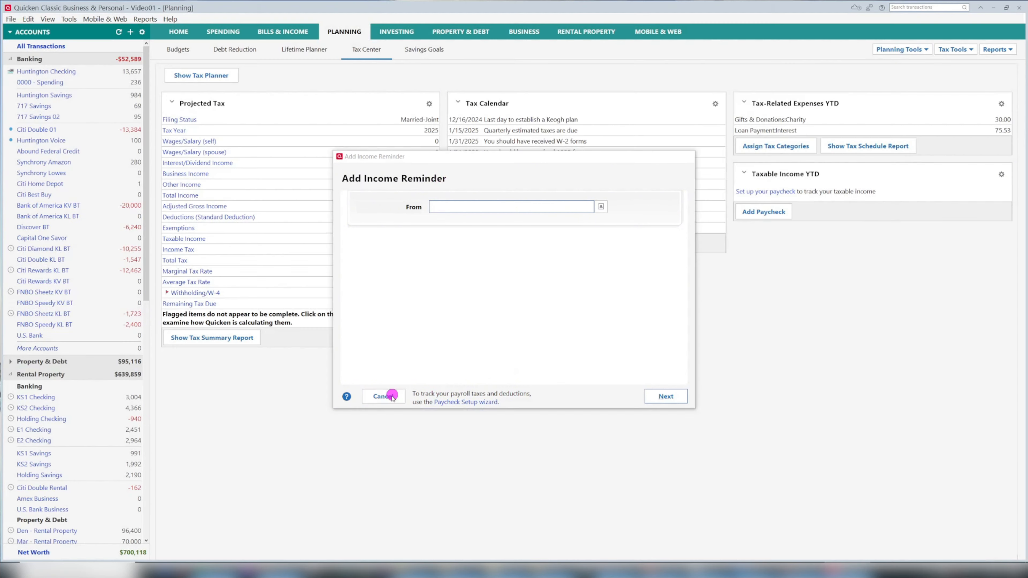
click(382, 396)
- Start a new paycheck that tracks the gross amount, with My Job as the company name
click(769, 216)
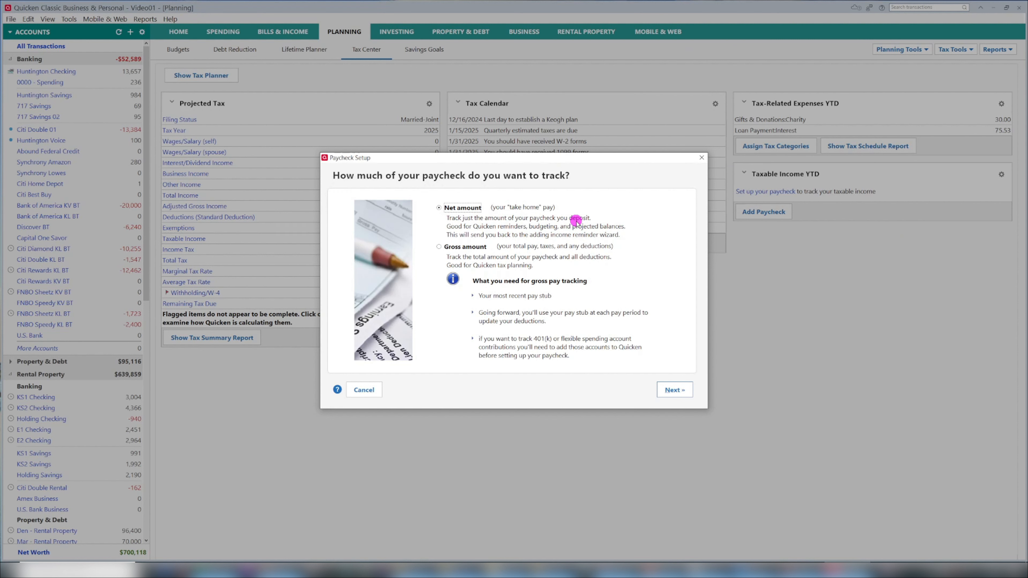
click(440, 248)
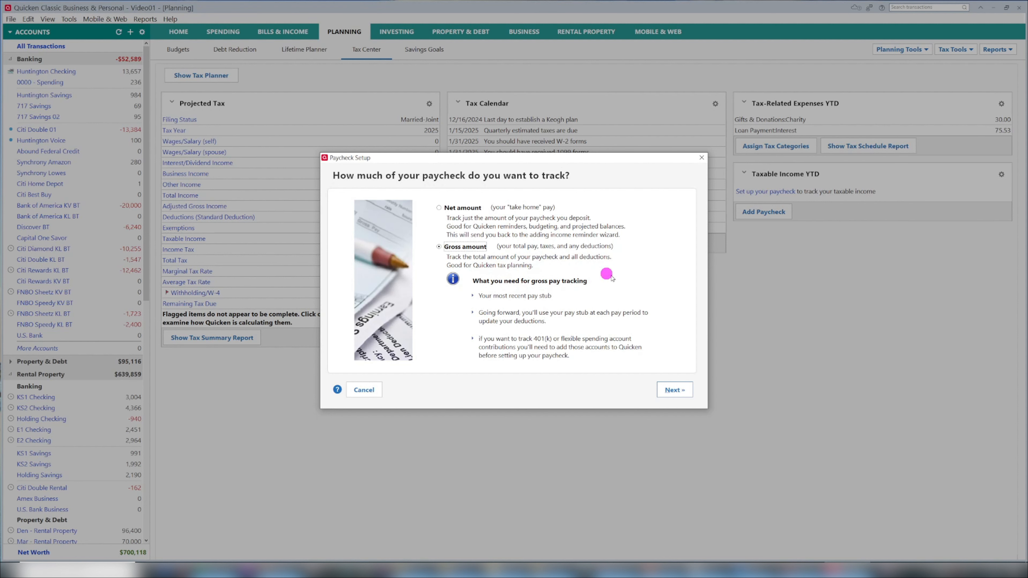
click(673, 390)
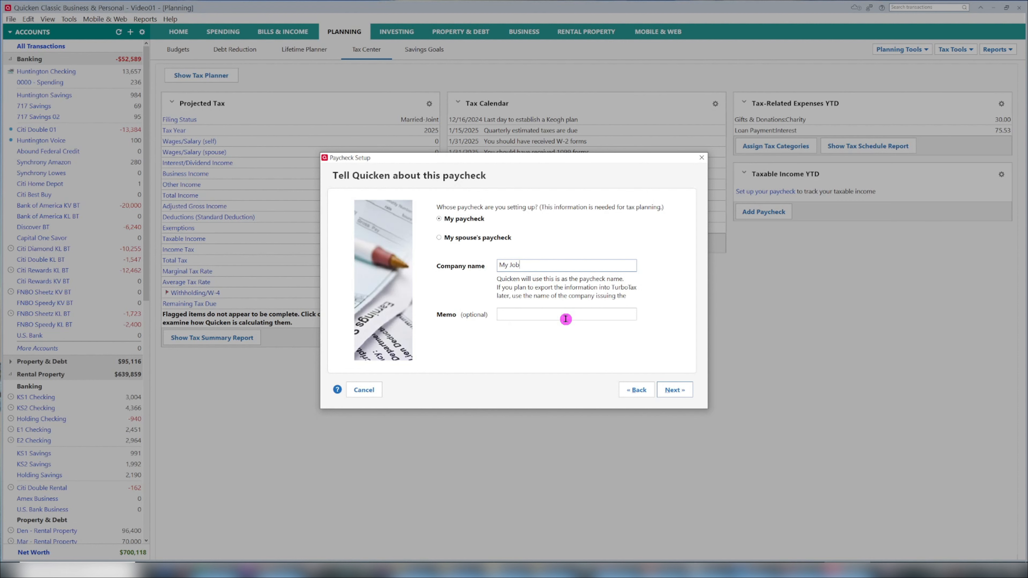
click(676, 390)
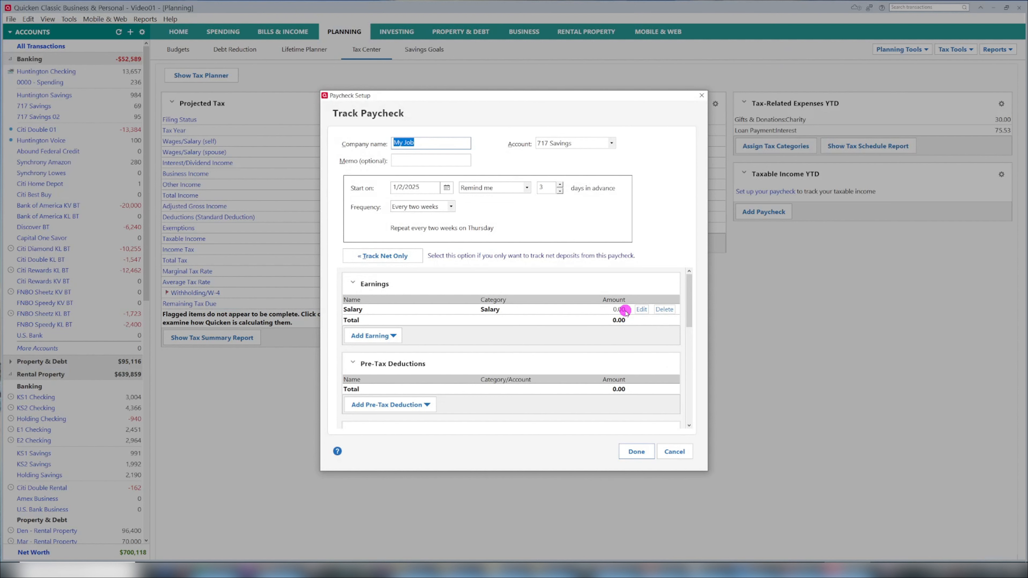
- Set the paycheck's account to Huntington Checking, its start date to 1/10/2025 and its reminder to 1 day in advance
click(570, 144)
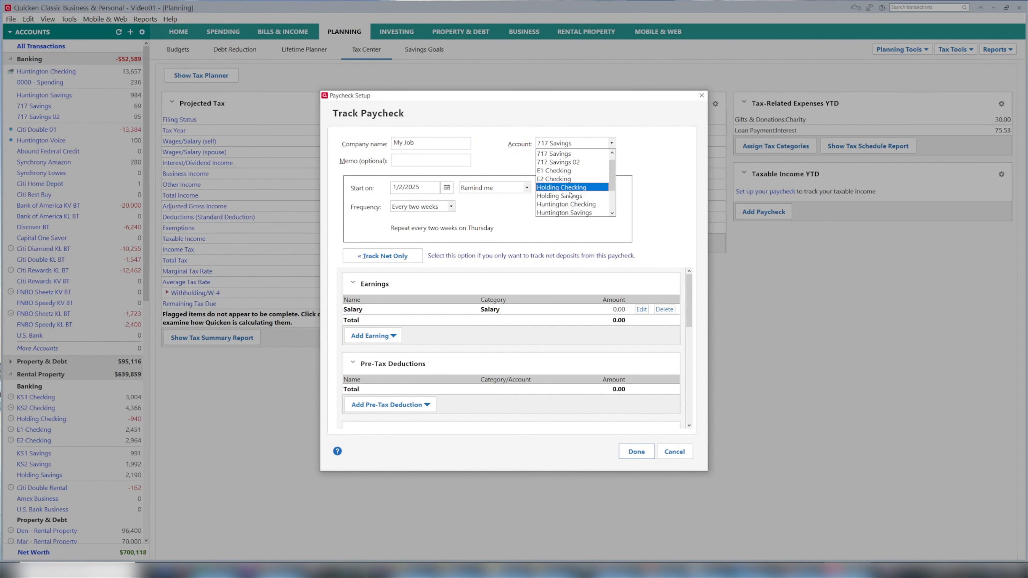
click(594, 205)
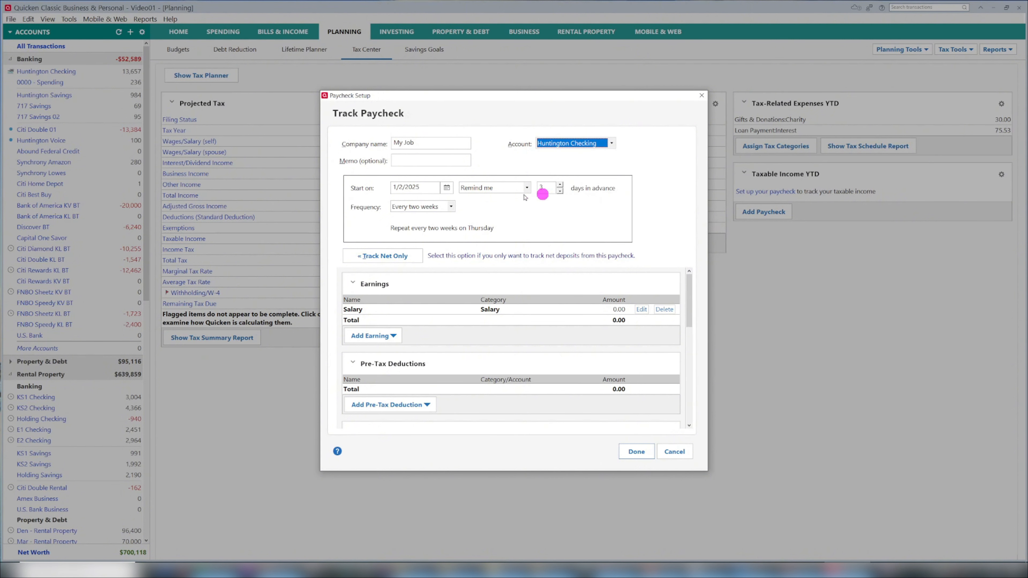
click(446, 187)
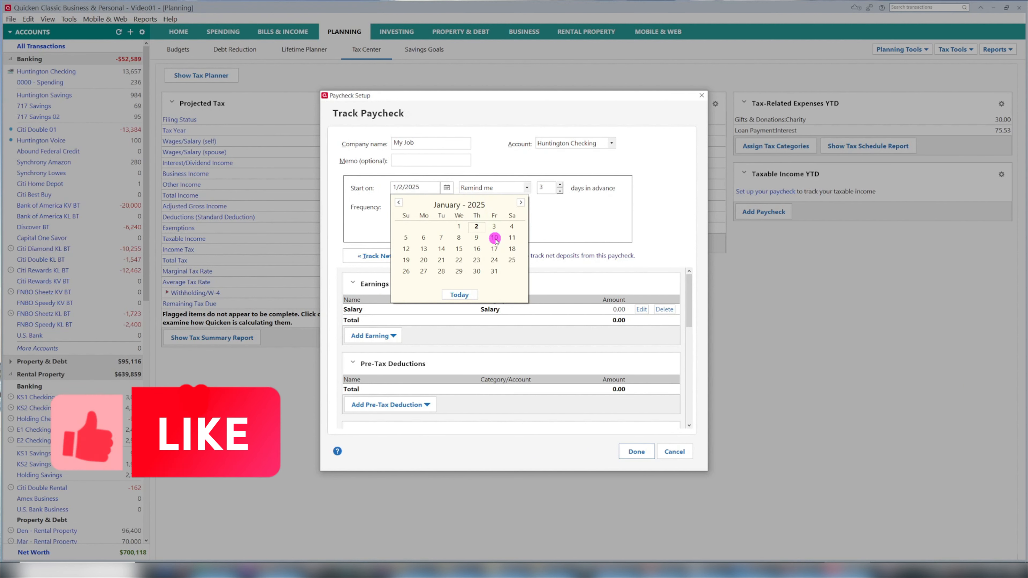
click(496, 237)
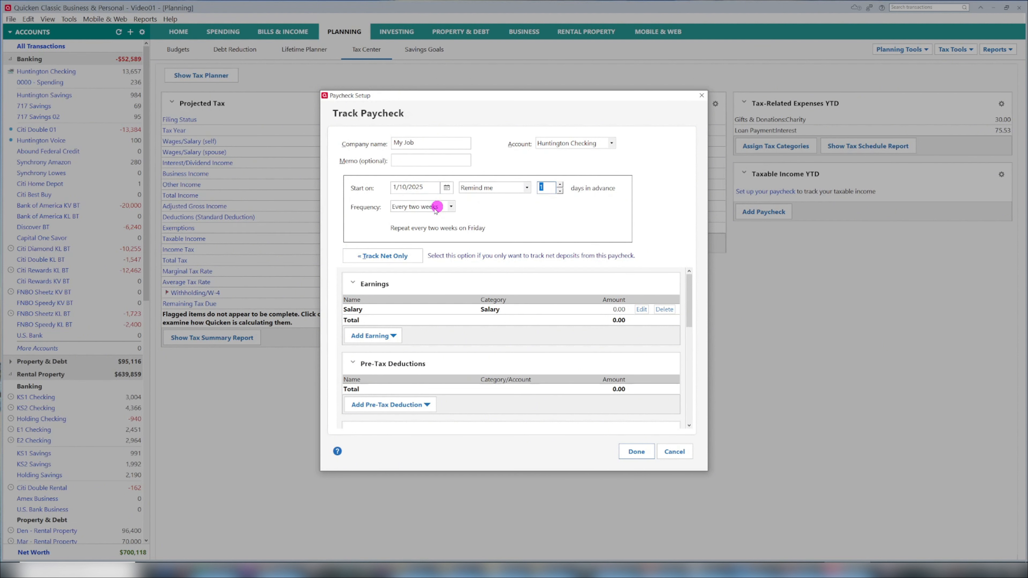
click(484, 187)
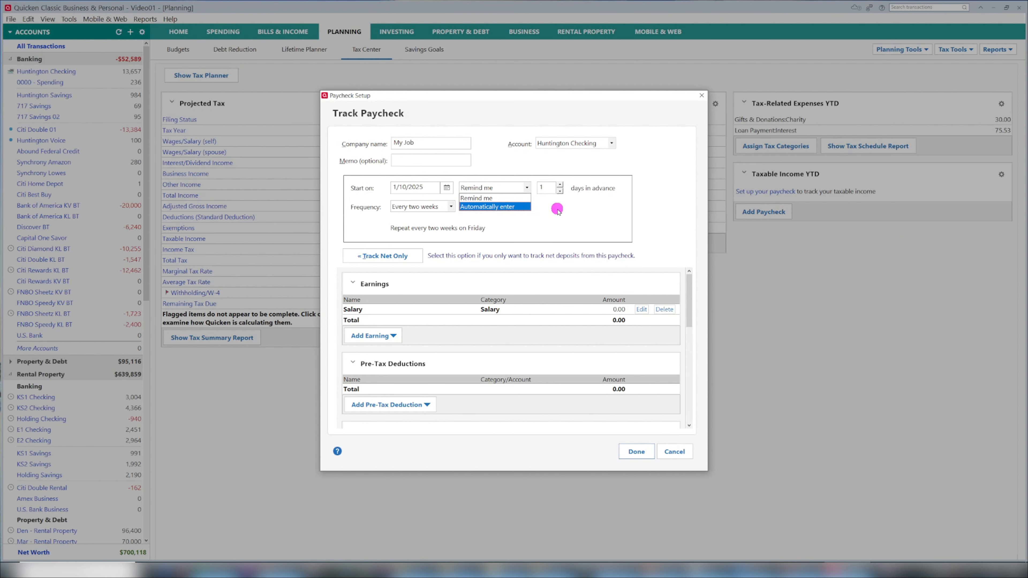
click(581, 219)
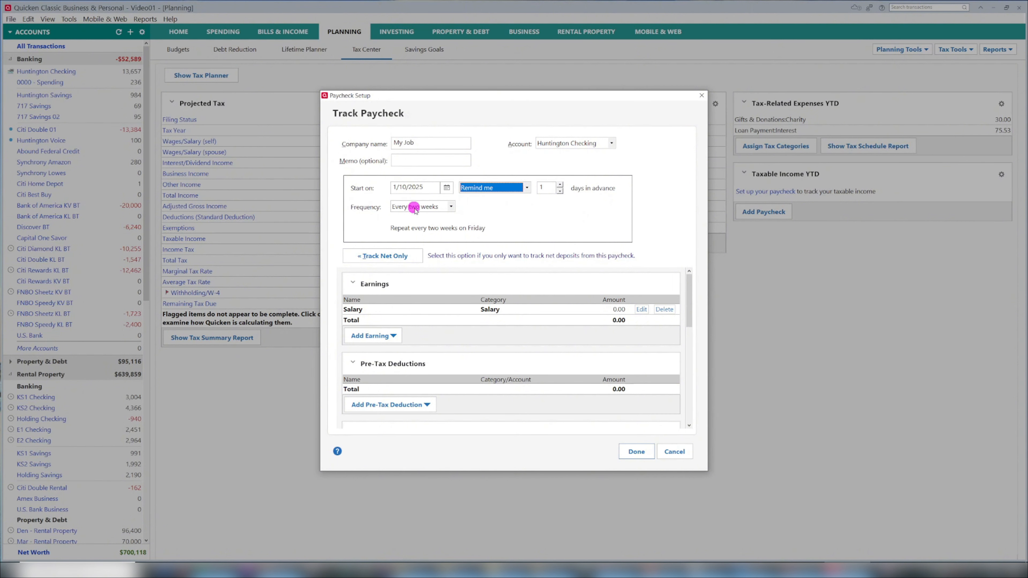
click(449, 206)
click(448, 207)
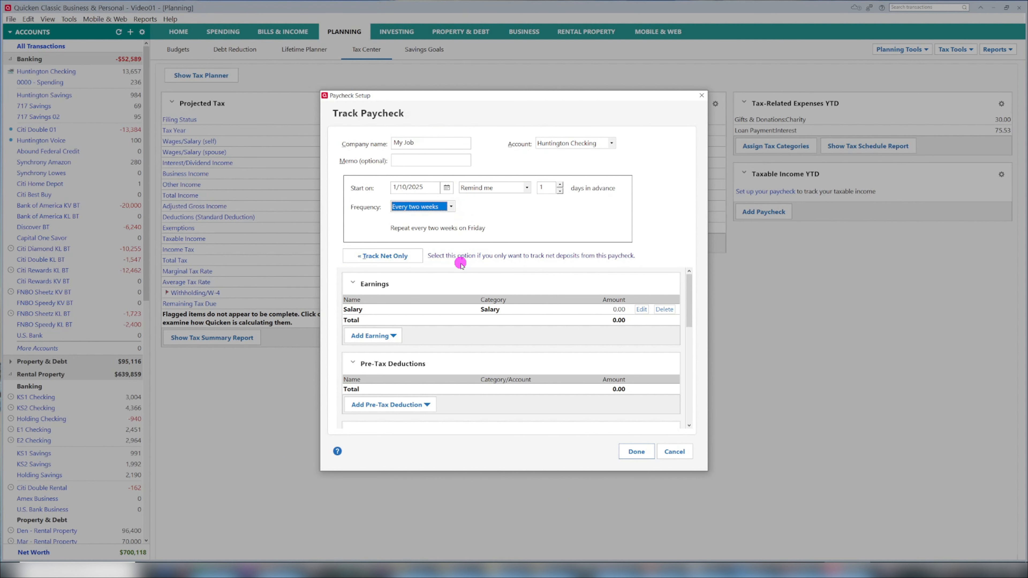
- Set the Salary earning amount to 731.08
click(620, 309)
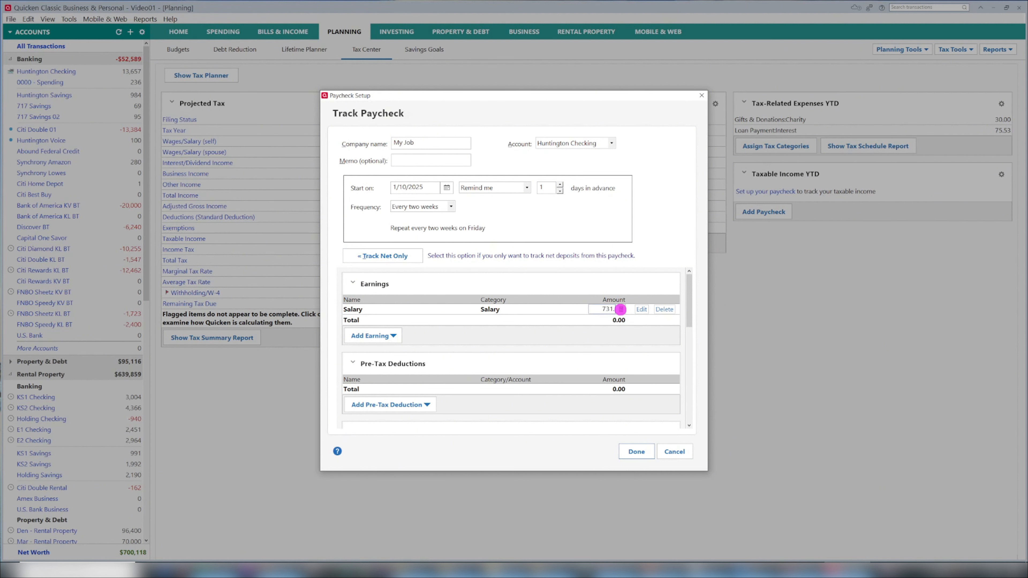
scroll(620, 310, down, 1)
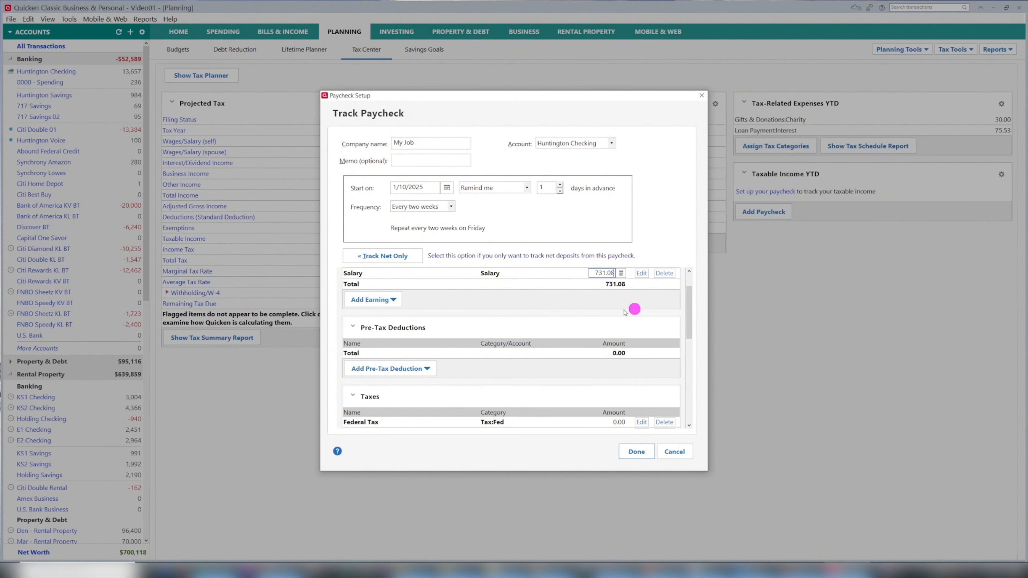
click(384, 307)
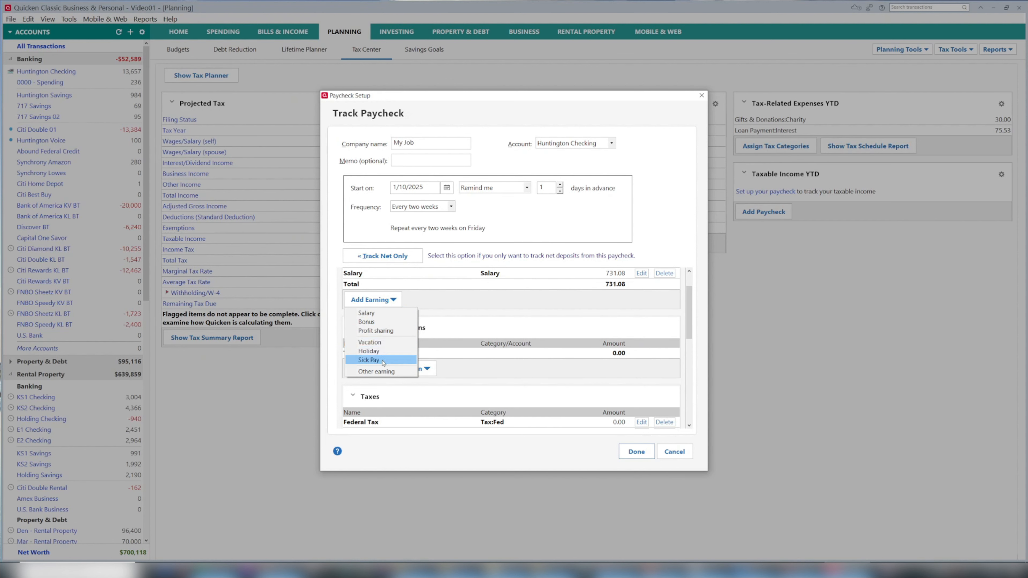
click(388, 373)
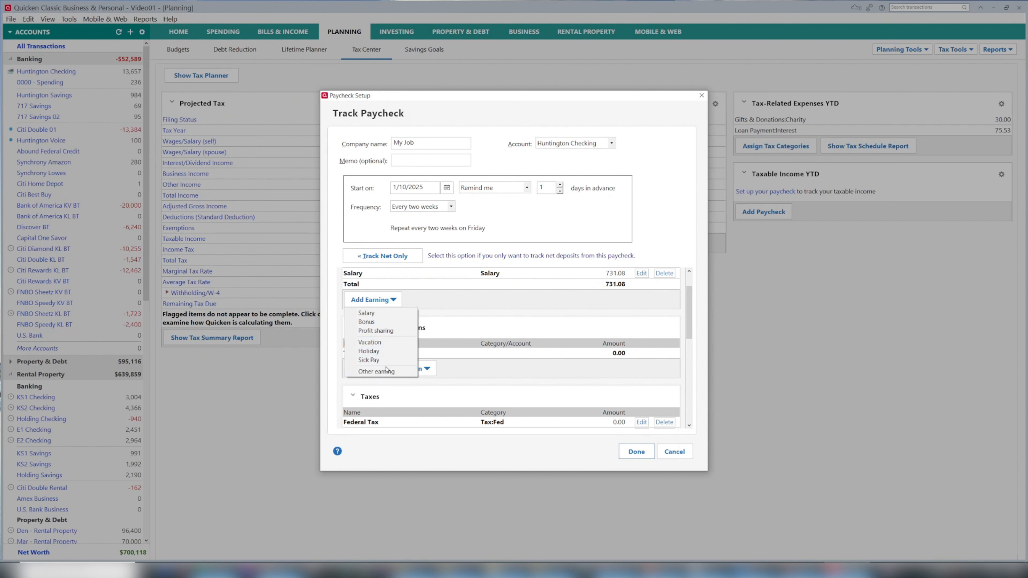
click(388, 373)
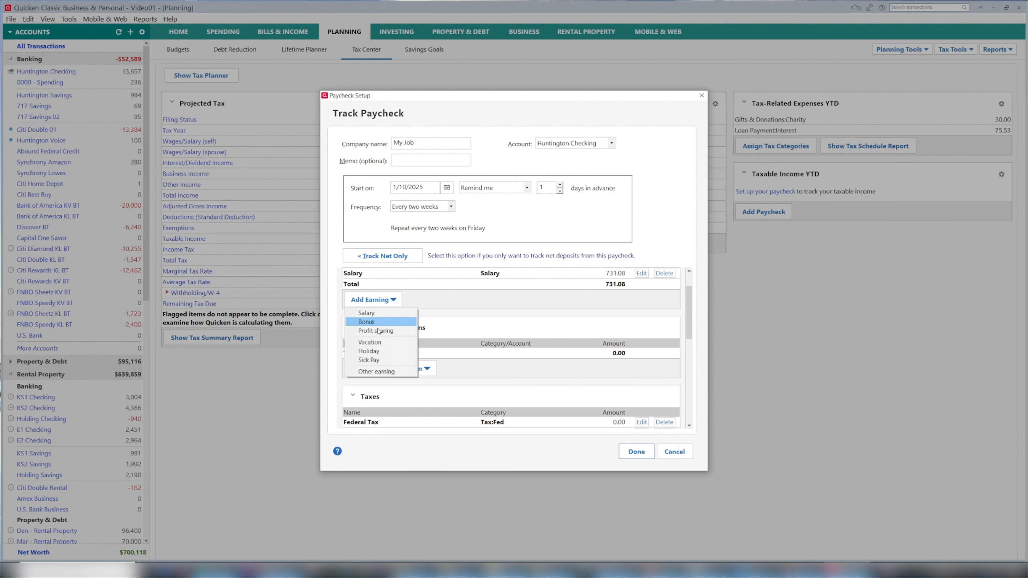
click(369, 342)
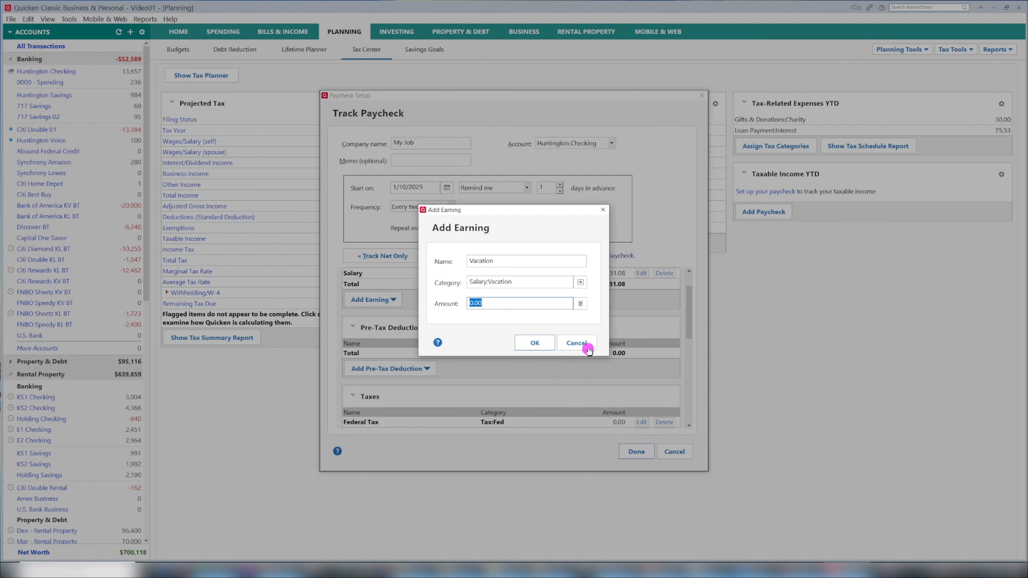
click(579, 342)
scroll(519, 312, down, 1)
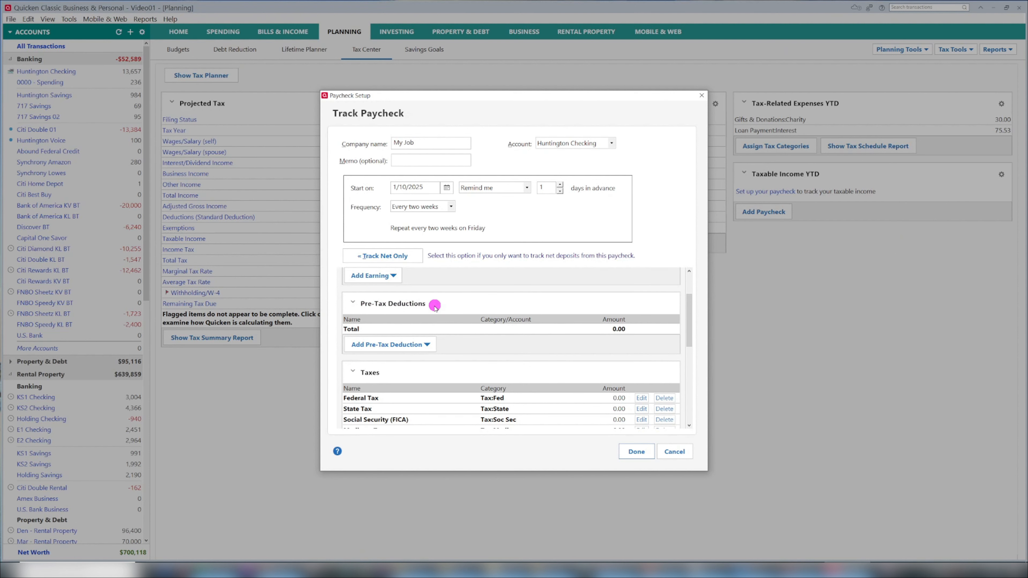
scroll(433, 306, down, 1)
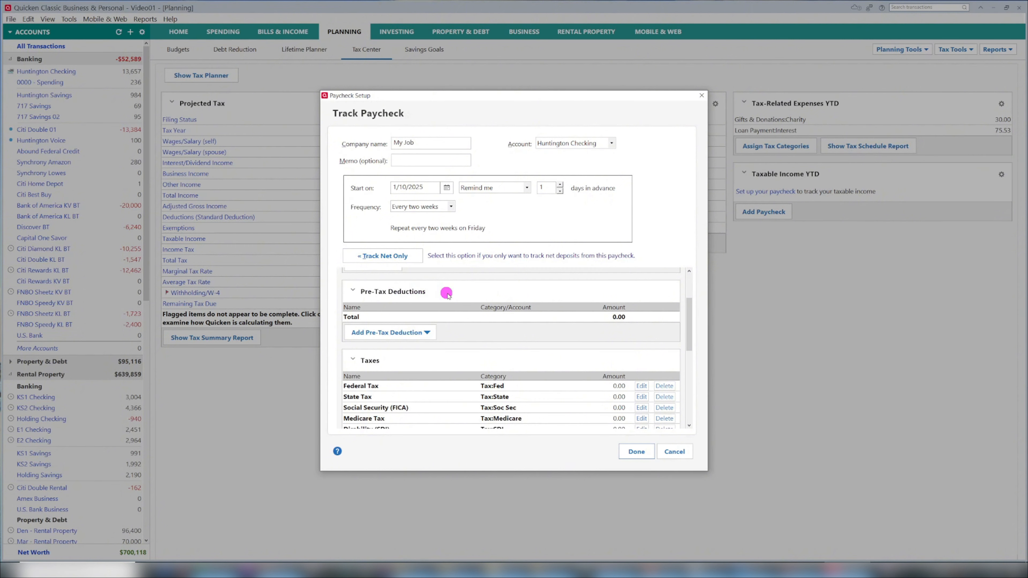
click(424, 332)
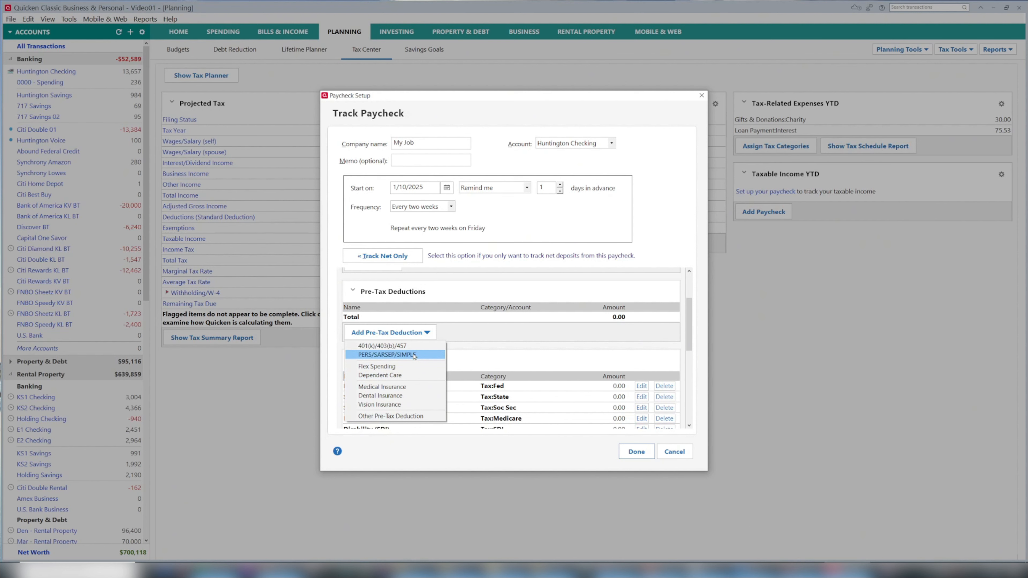
click(506, 332)
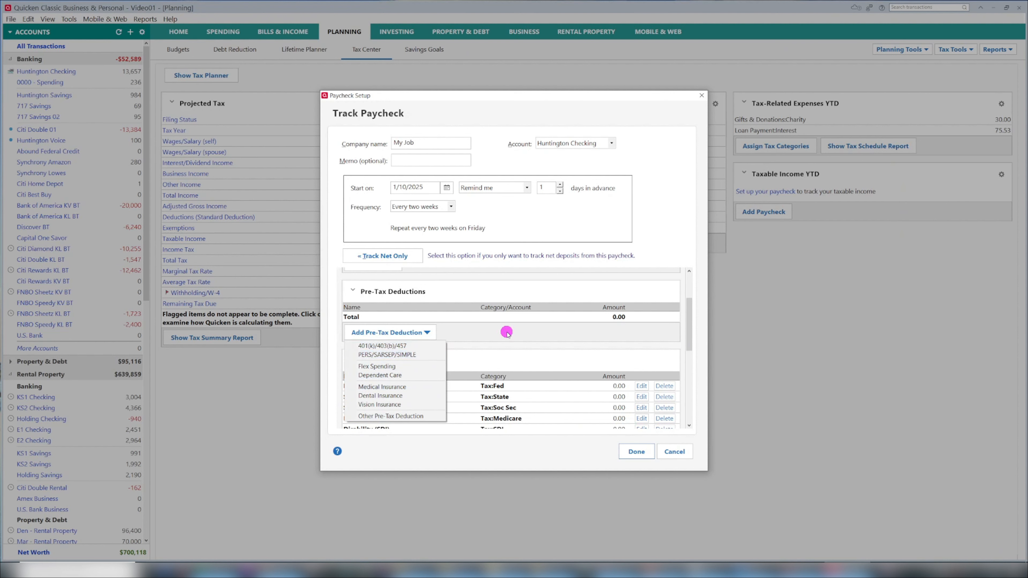
- Enter the tax amounts: Federal Tax 16.95, State Tax 9.35, Social Security (FICA) 45.33 and Medicare Tax 10.60
scroll(599, 318, down, 3)
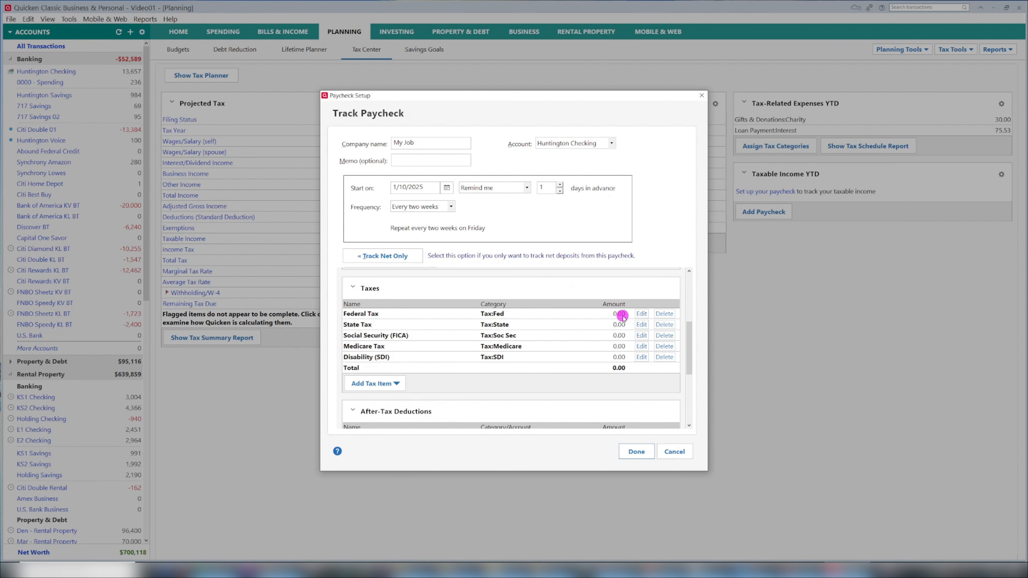
click(620, 315)
text(16.95)
key(Tab)
text(9)
key(Tab)
text(45)
key(Tab)
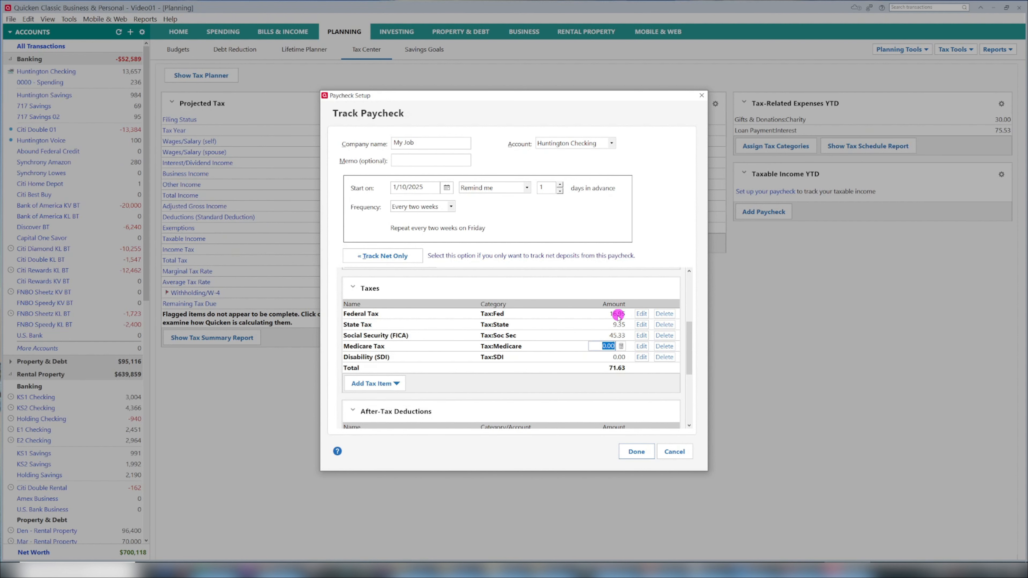
text(10.60)
key(Tab)
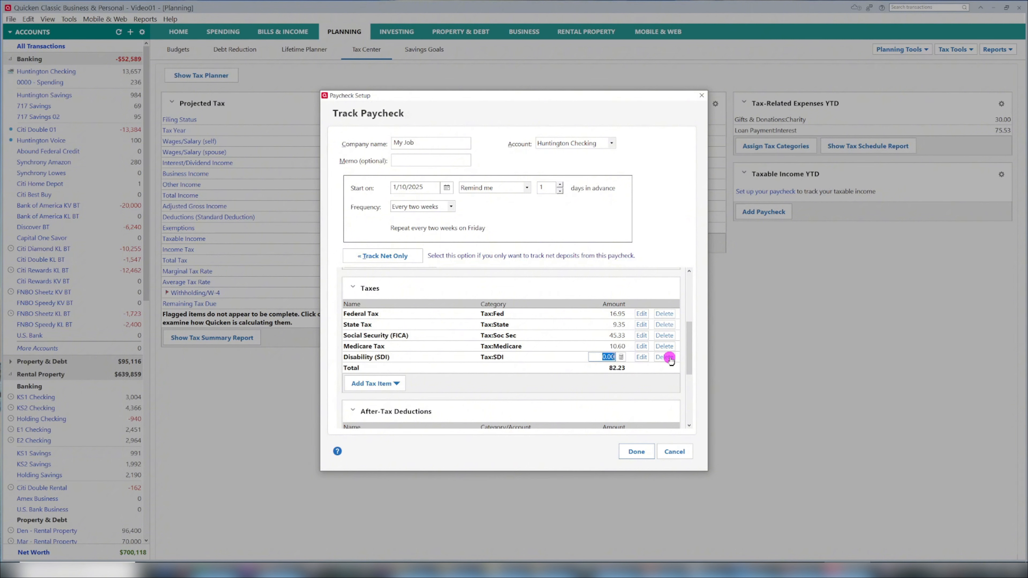
- Edit the Disability (SDI) tax item and change its category to Tax:Local Income Tax
click(641, 358)
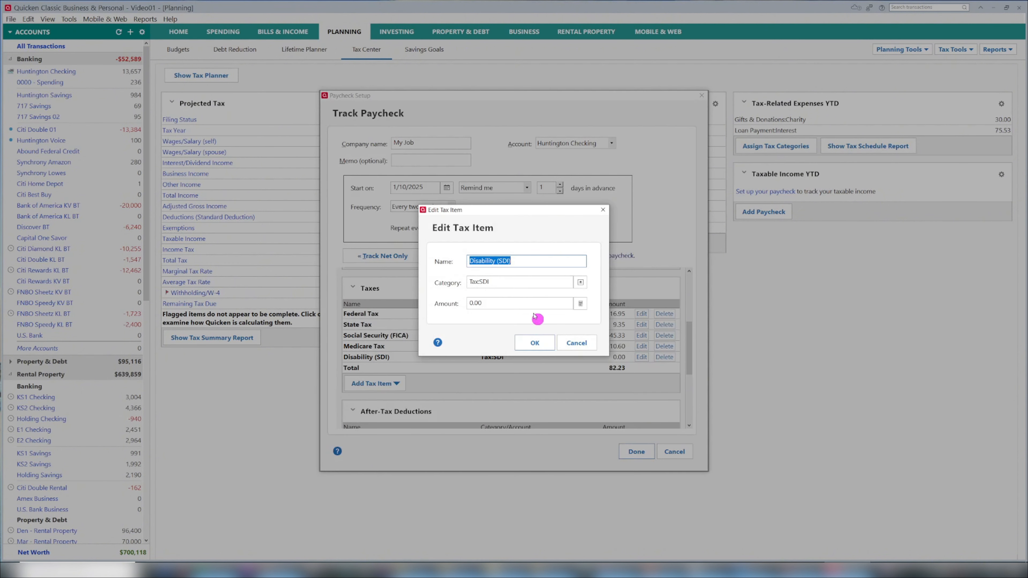
click(501, 282)
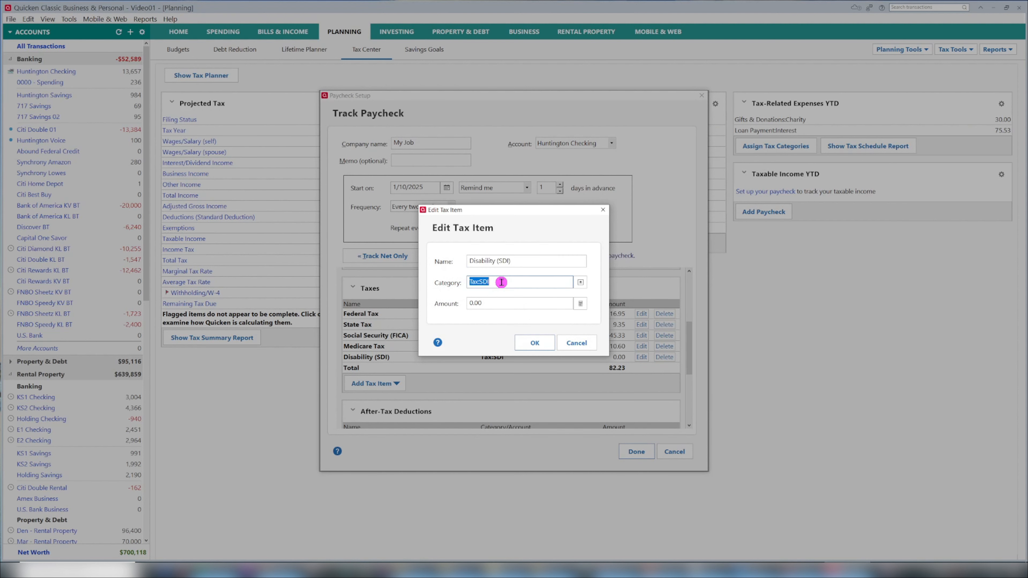
click(501, 282)
key(BackSpace)
key(BackSpace)
key(BackSpace)
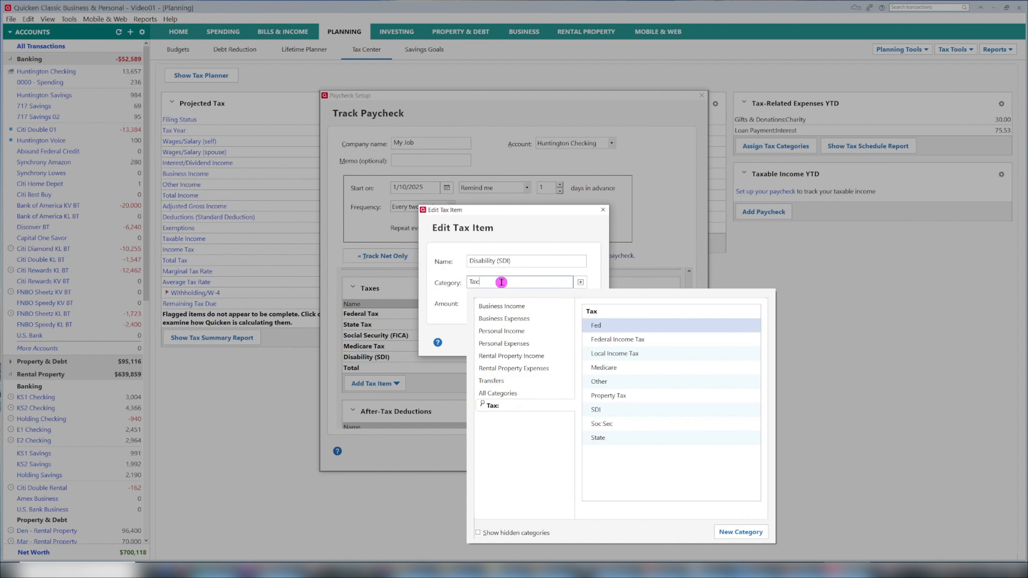
click(634, 354)
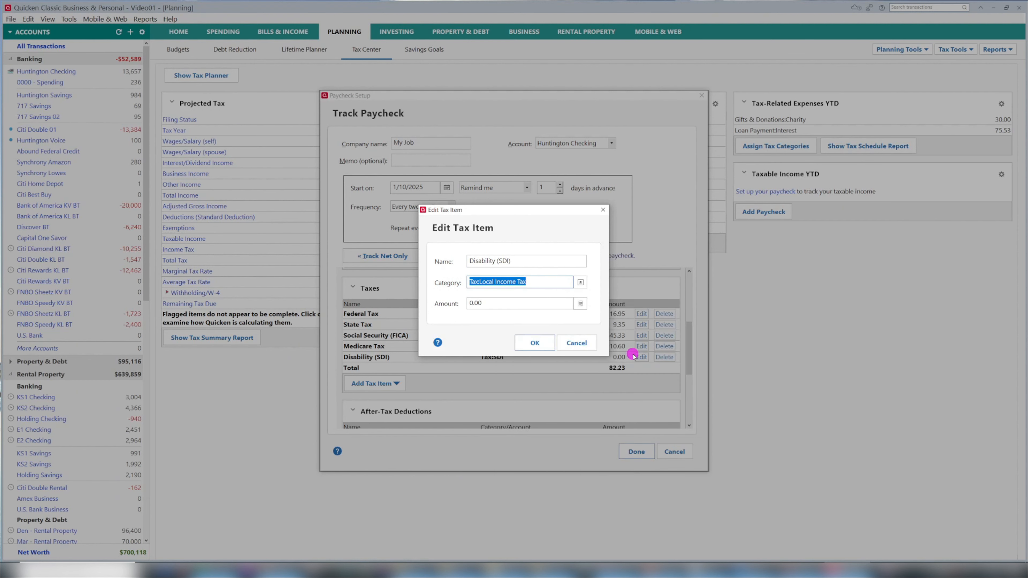
click(580, 282)
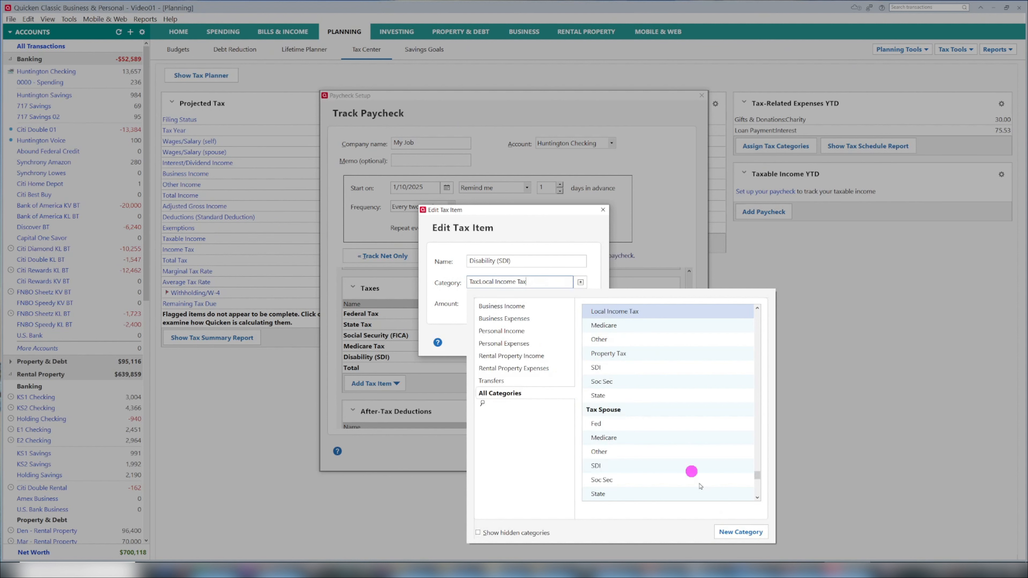
click(516, 281)
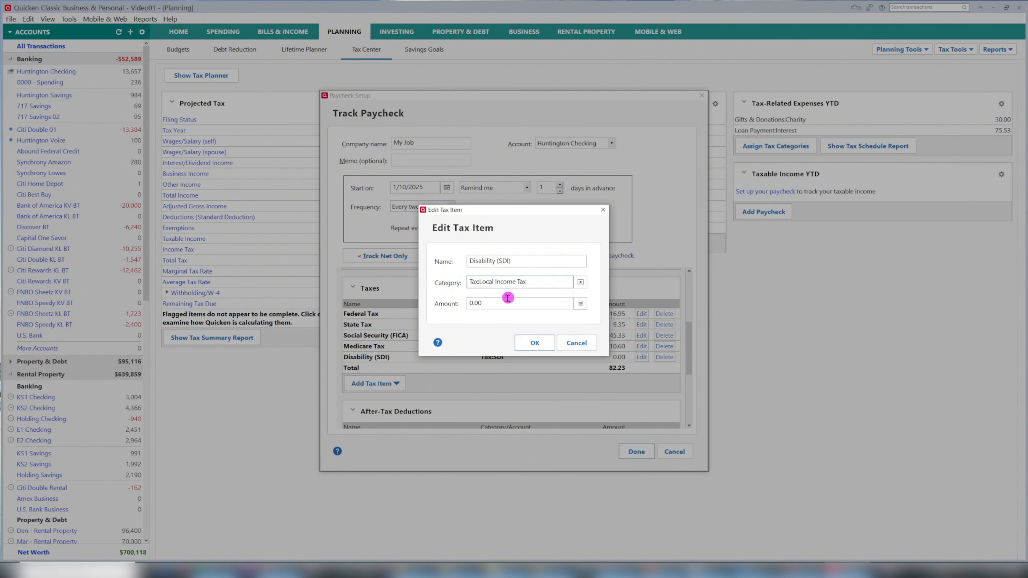
- Rename the Disability (SDI) tax item as Locoal Tax and set its amount to 14.62
click(536, 264)
text(Locoal Tax)
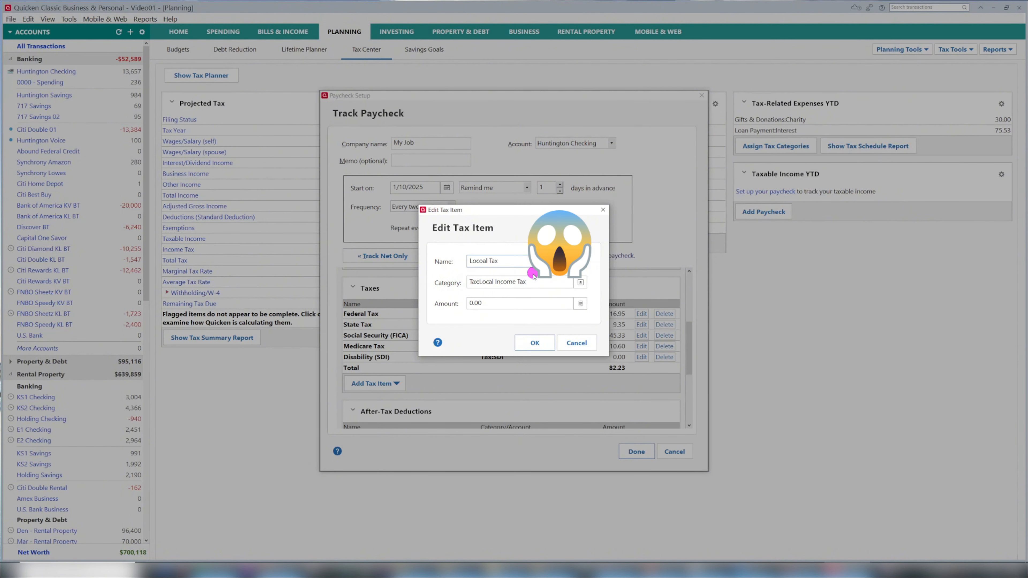
click(507, 302)
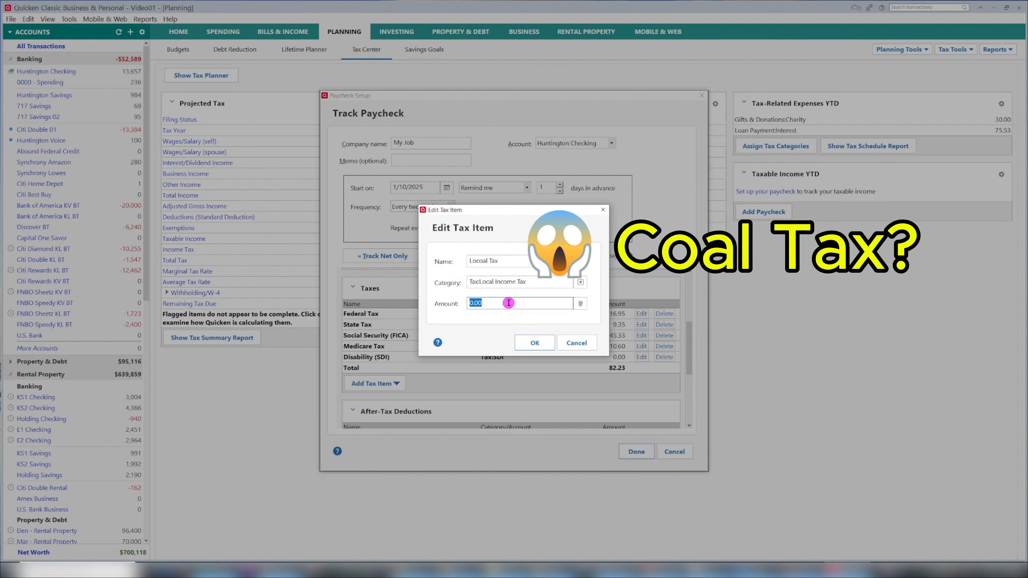
text(14.62)
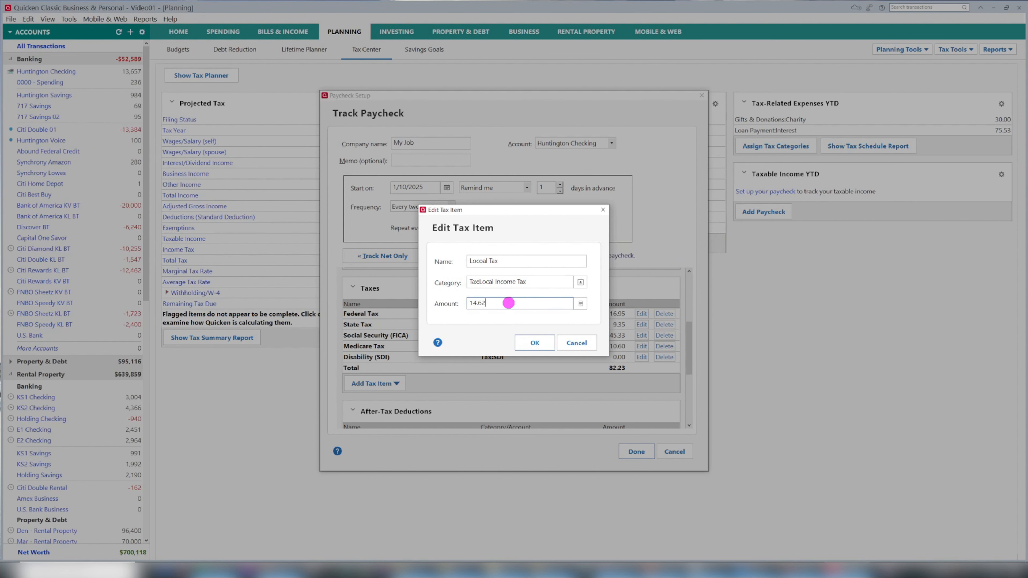
click(534, 343)
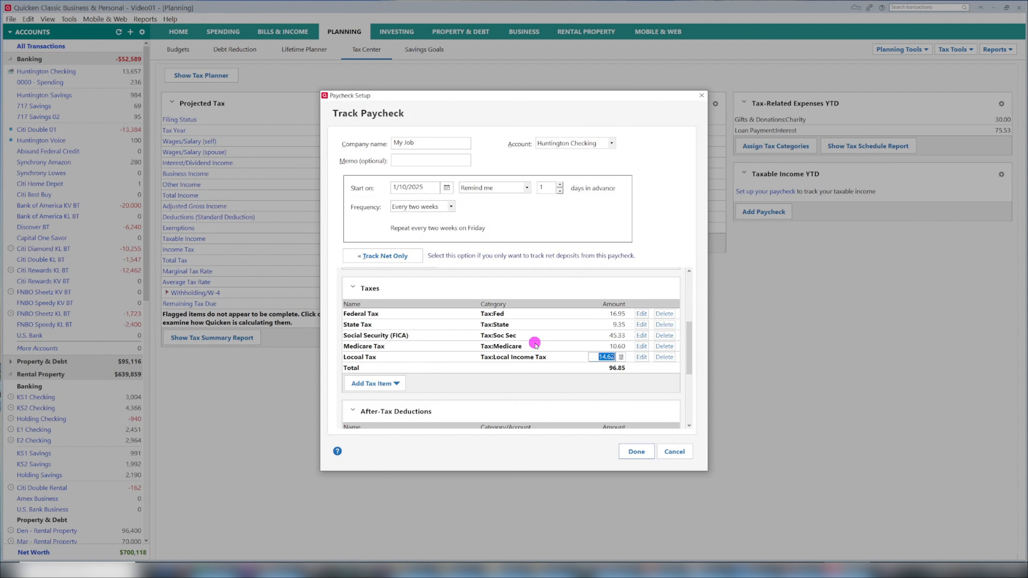
- Review the available tax item and after-tax deduction types, the deposit accounts, and the net pay and W2 gross summary
click(395, 383)
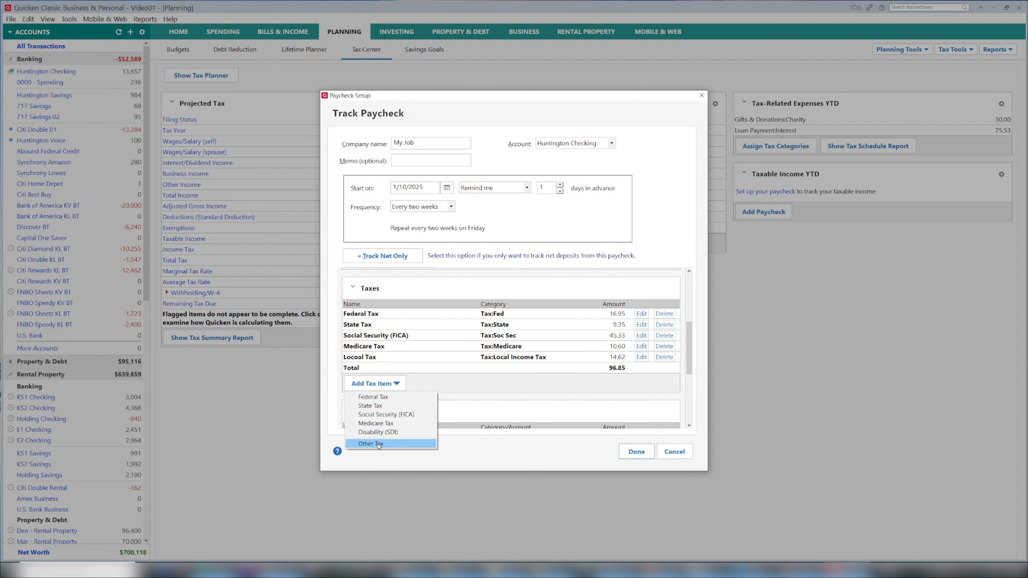
click(508, 379)
scroll(507, 372, down, 1)
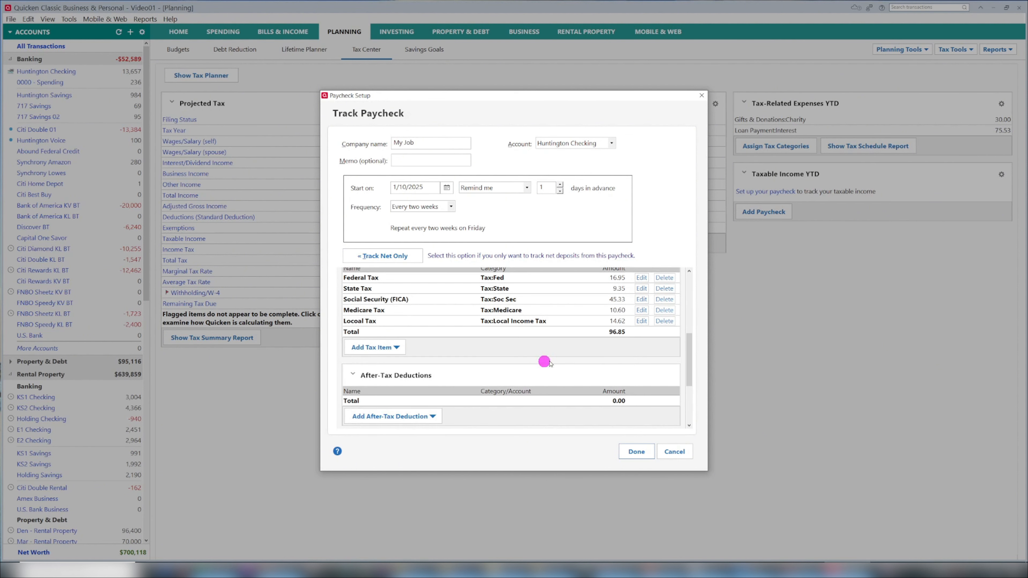
scroll(587, 355, down, 2)
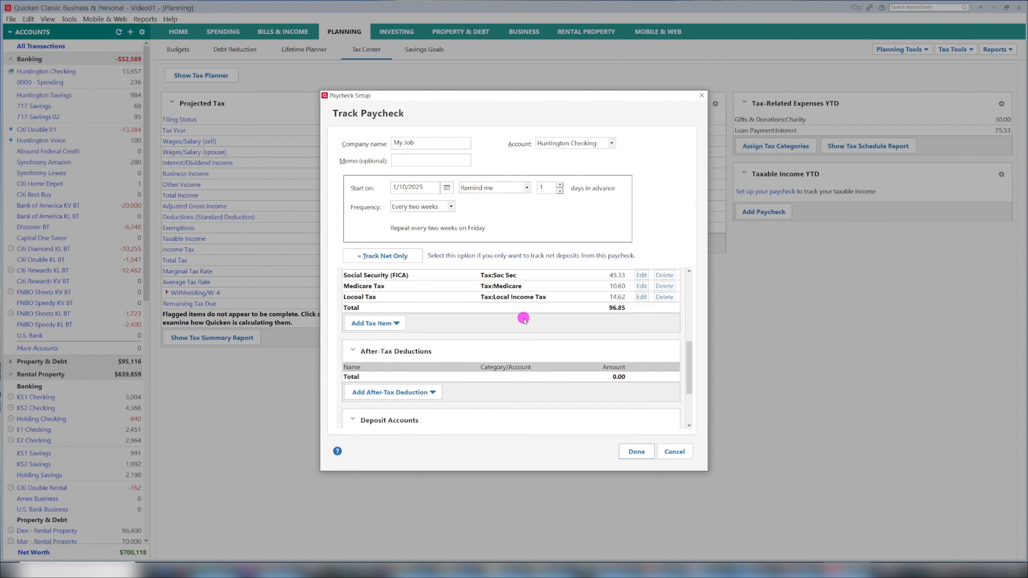
scroll(523, 318, down, 3)
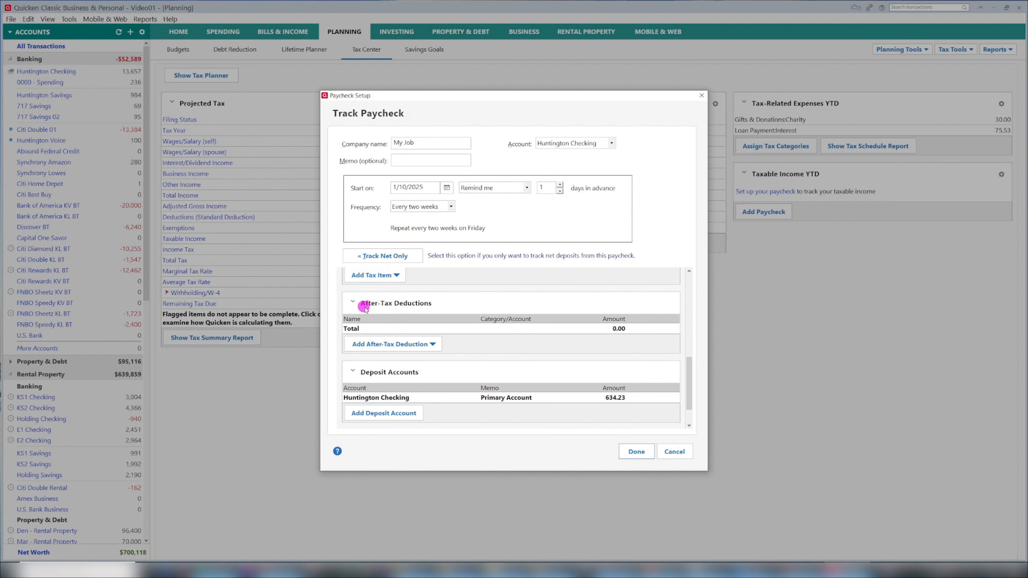
click(432, 344)
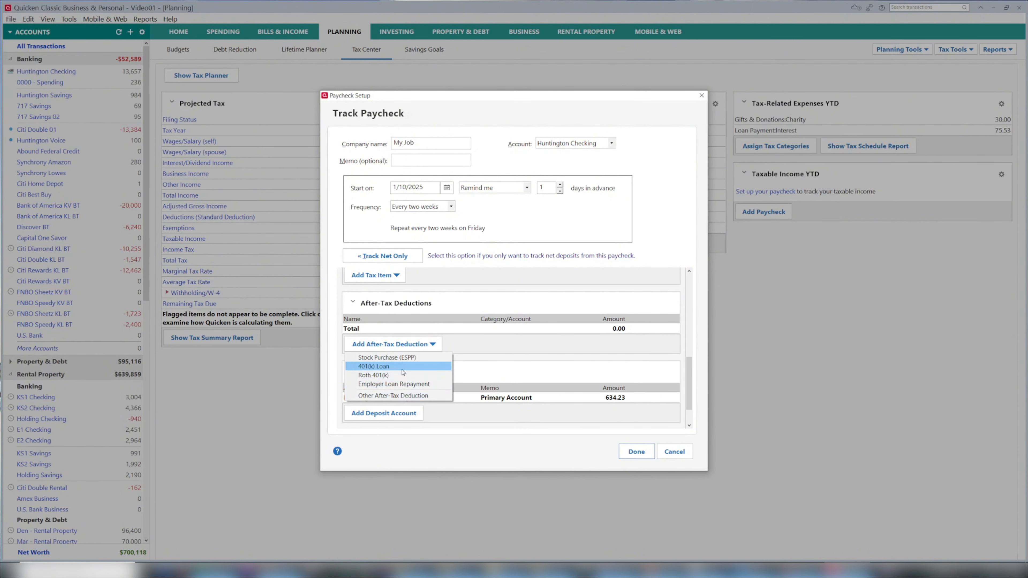
click(517, 351)
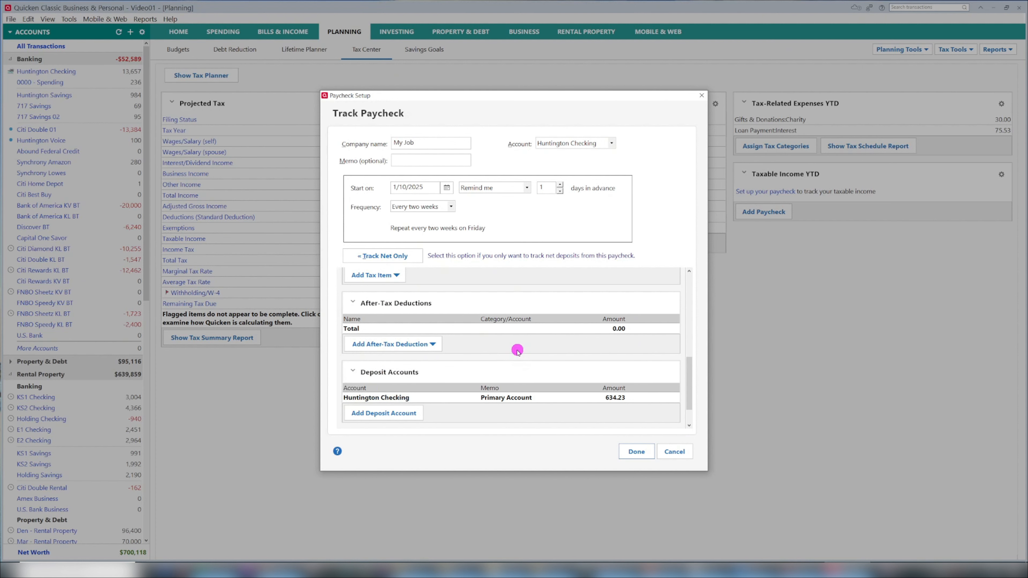
scroll(517, 351, down, 2)
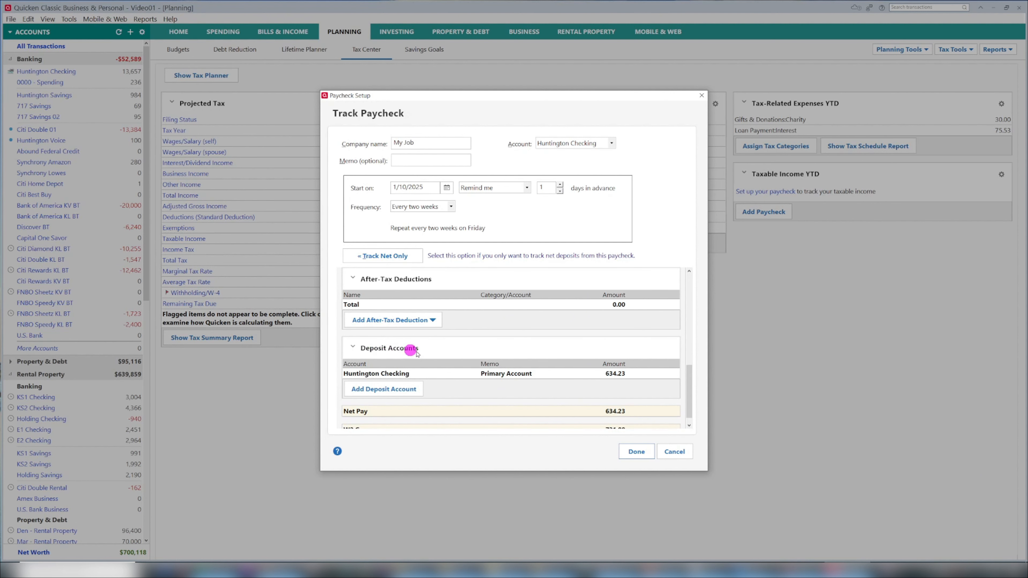
scroll(388, 351, down, 1)
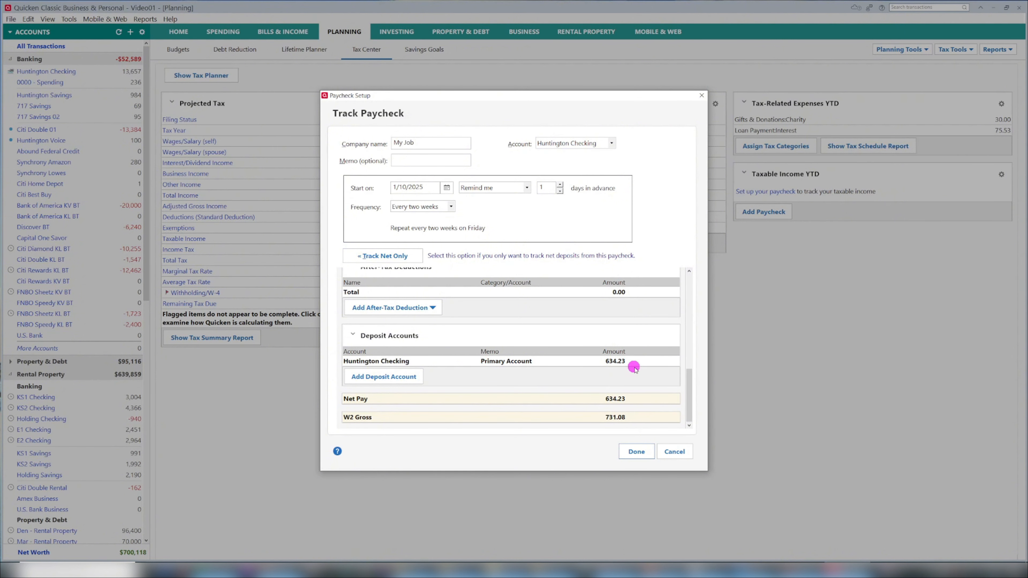
- Finish the paycheck setup and decline to enter year-to-date information
click(637, 451)
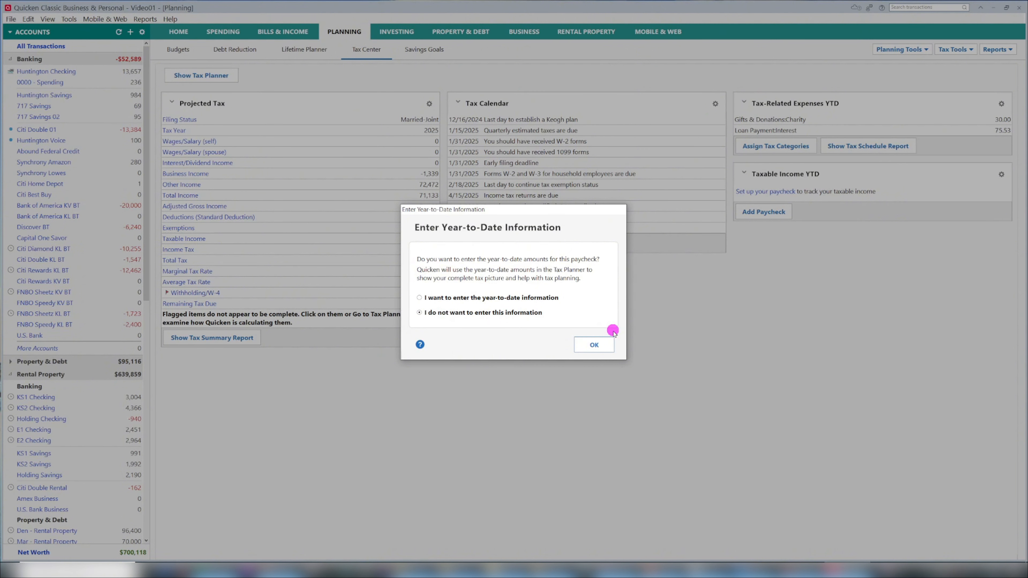
click(595, 345)
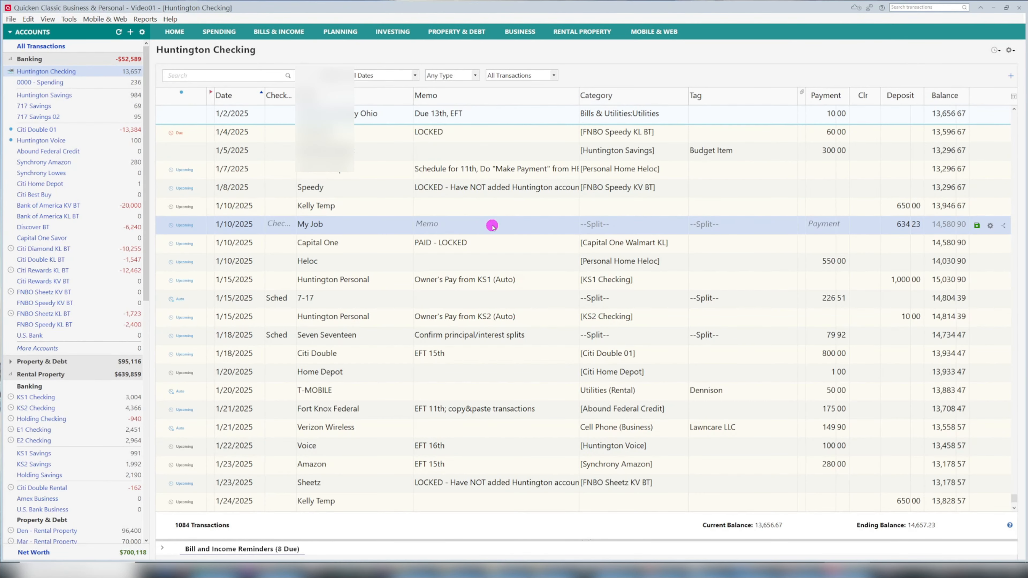
- Open the 1/10/2025 My Job reminder in the Huntington Checking register for entry and set its Salary amount to 800.00
scroll(325, 262, up, 1)
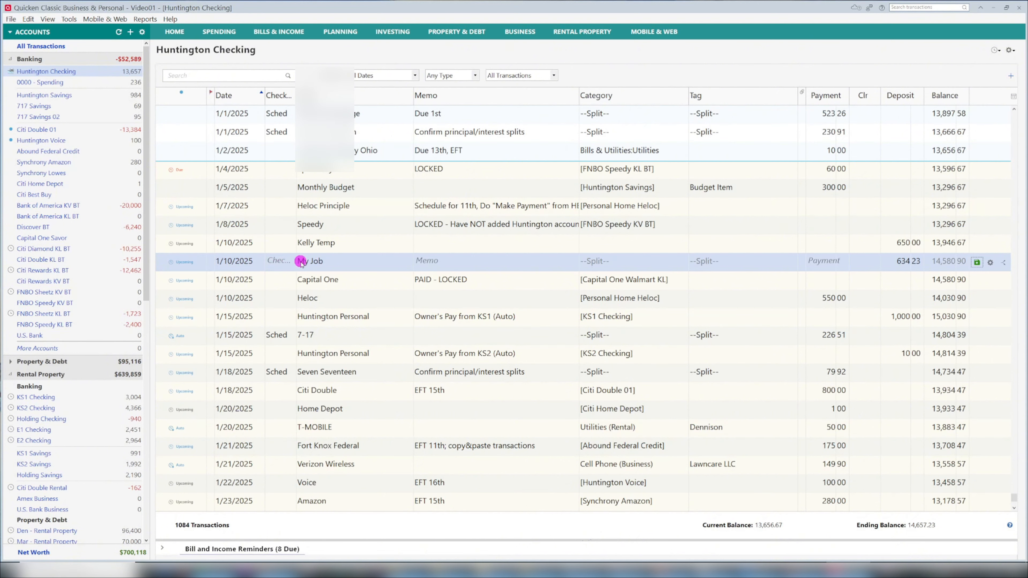
right_click(362, 264)
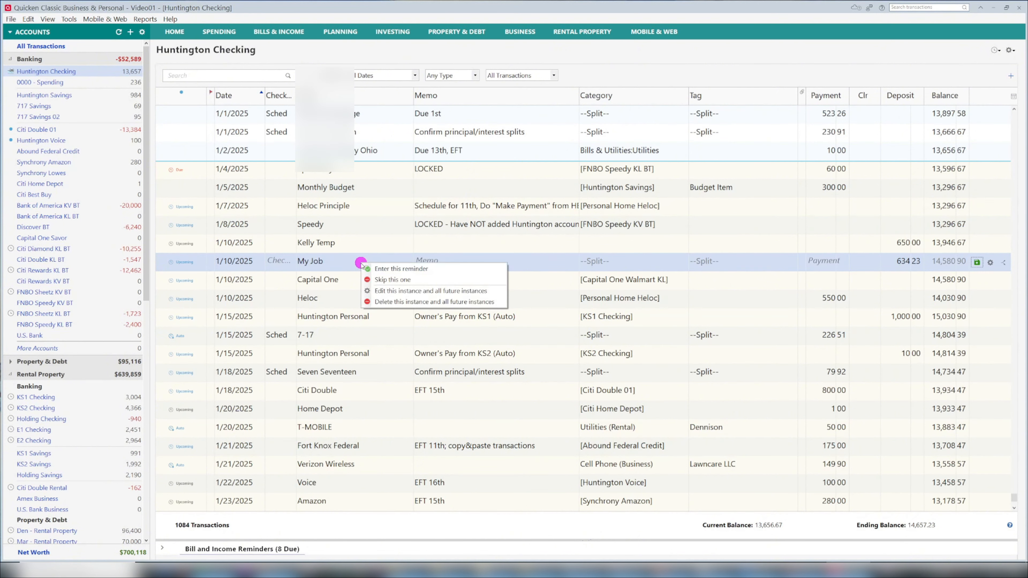
click(404, 269)
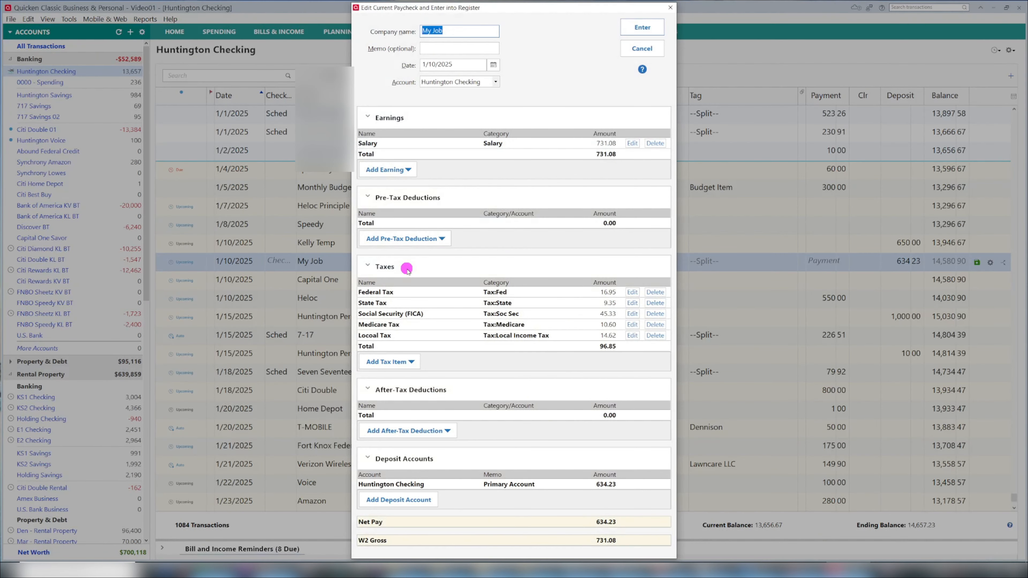
click(605, 143)
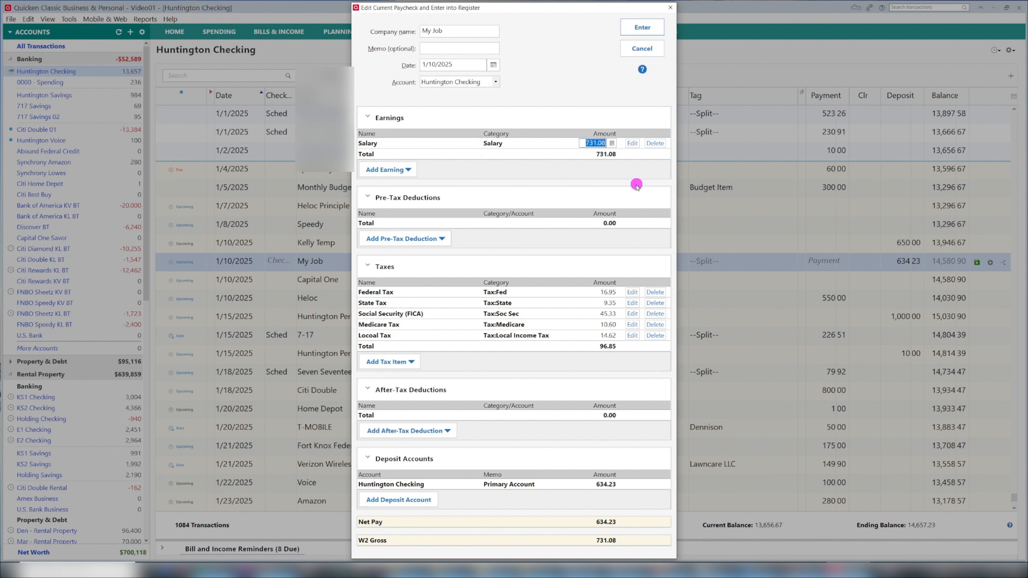
text(800)
key(Tab)
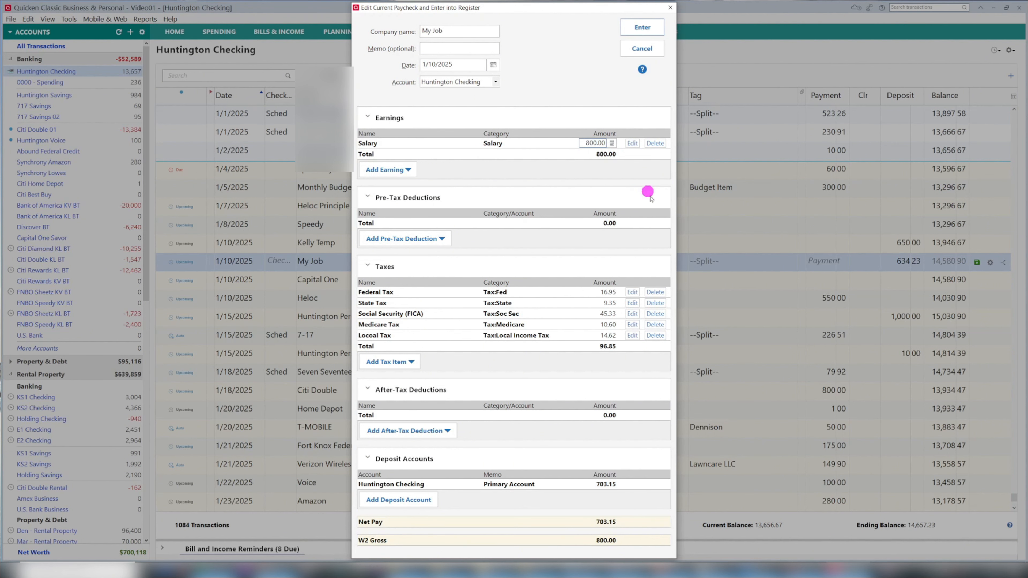
- Set Federal Tax to 19.00, State Tax 8.00, Social Security 48.00, Medicare Tax 12.00 and Locoal Tax 18.00, and enter the paycheck into the register
click(608, 294)
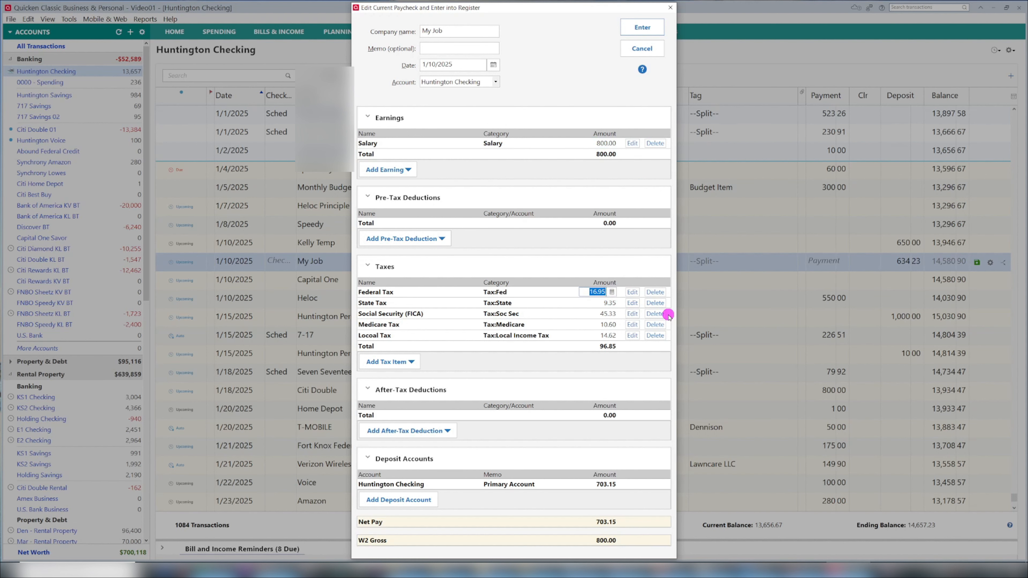
text(19)
key(Tab)
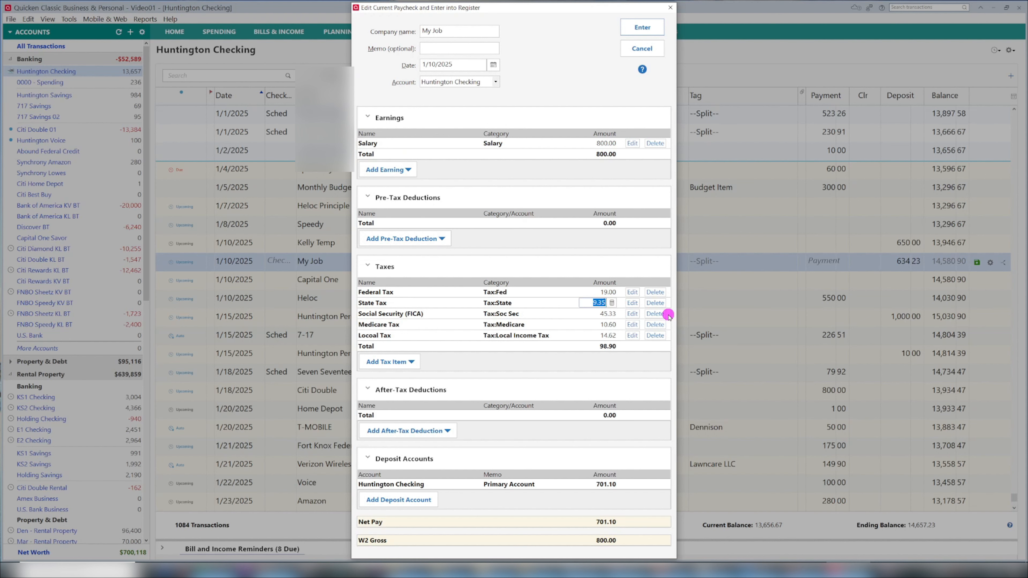
text(8)
key(Tab)
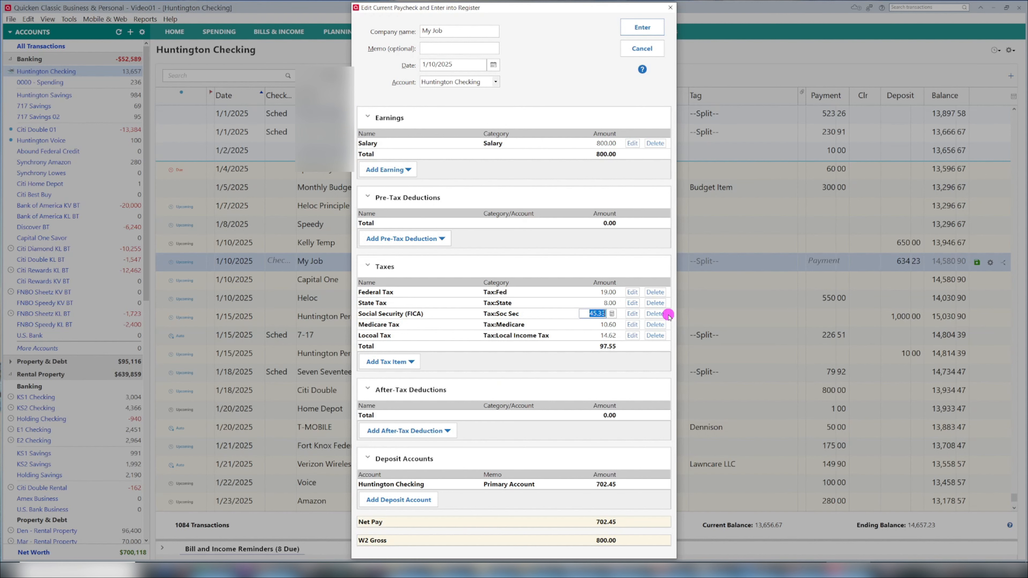
text(48)
key(Tab)
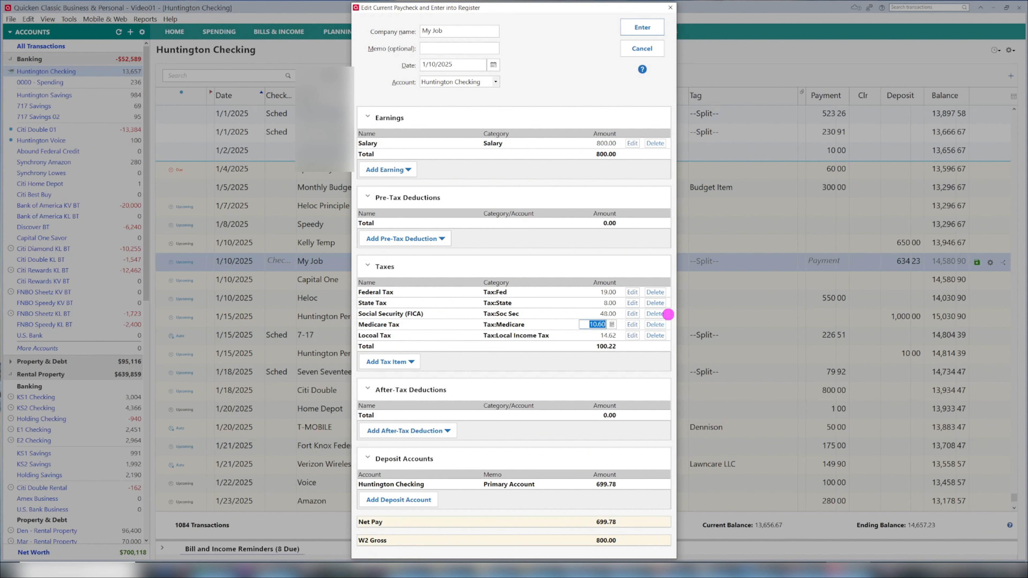
text(12)
key(Tab)
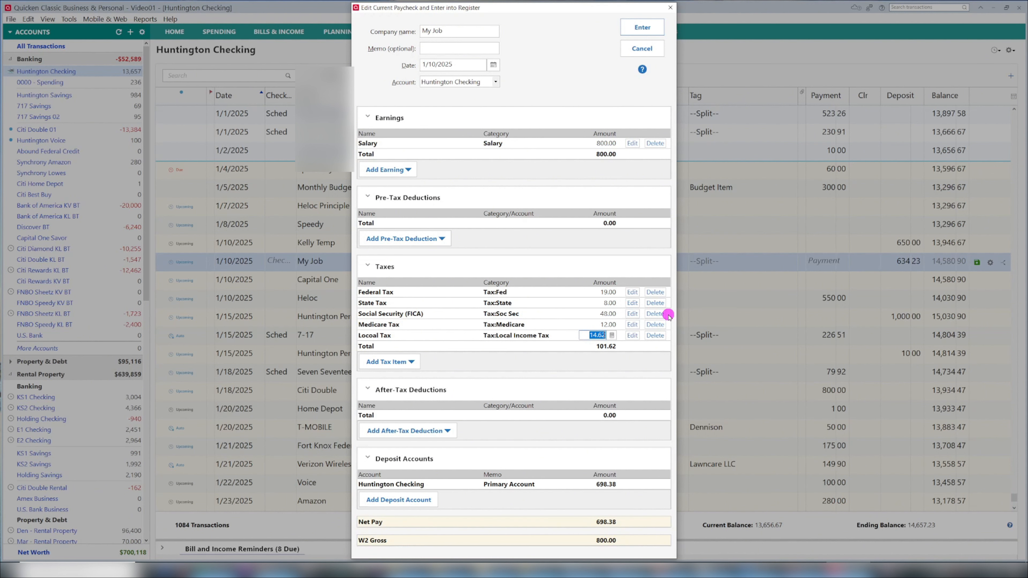
text(18.00)
click(605, 347)
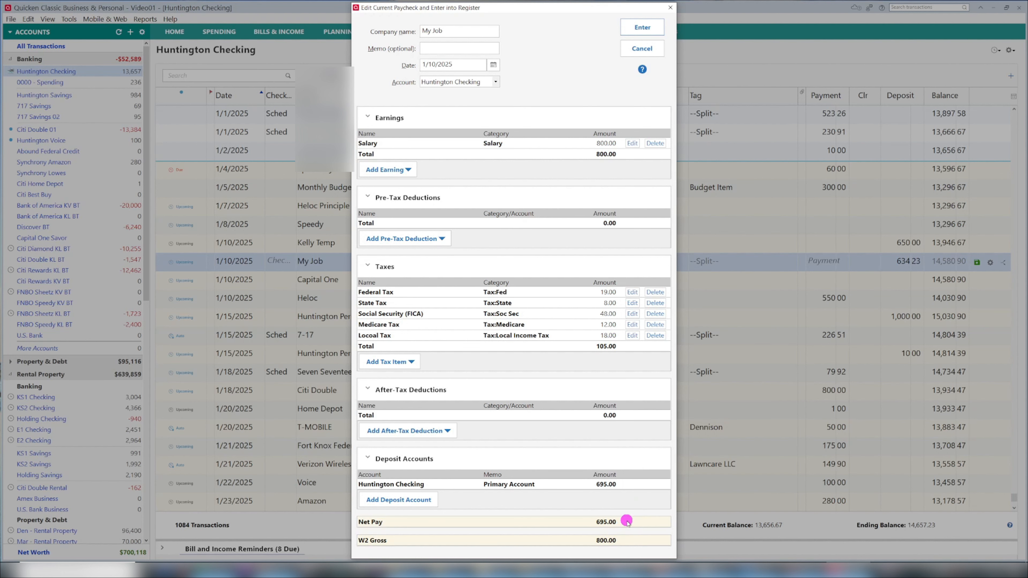
click(652, 28)
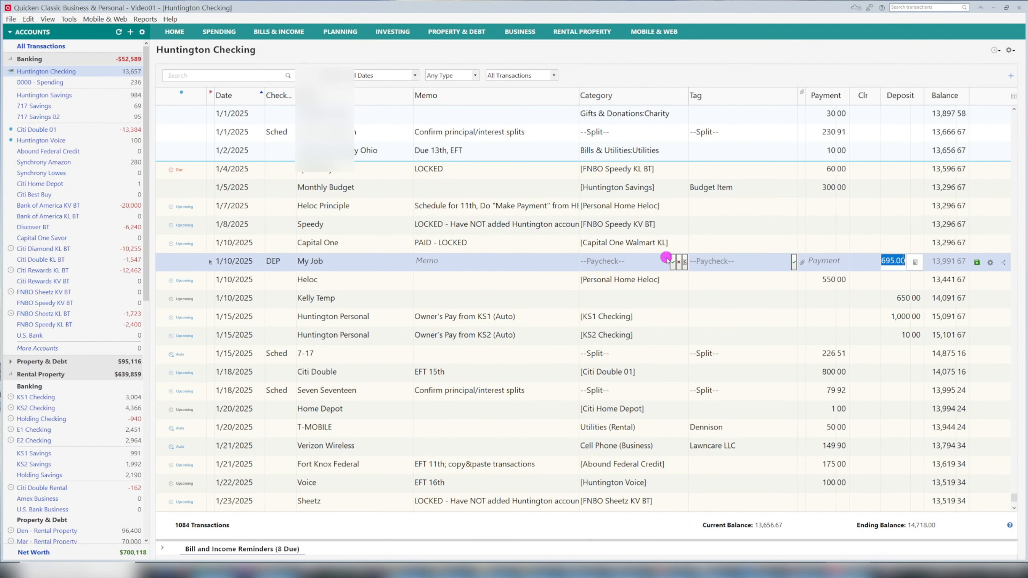
- Review the paycheck details behind the entered My Job transaction's category and close them without changes
mouse_move(673, 262)
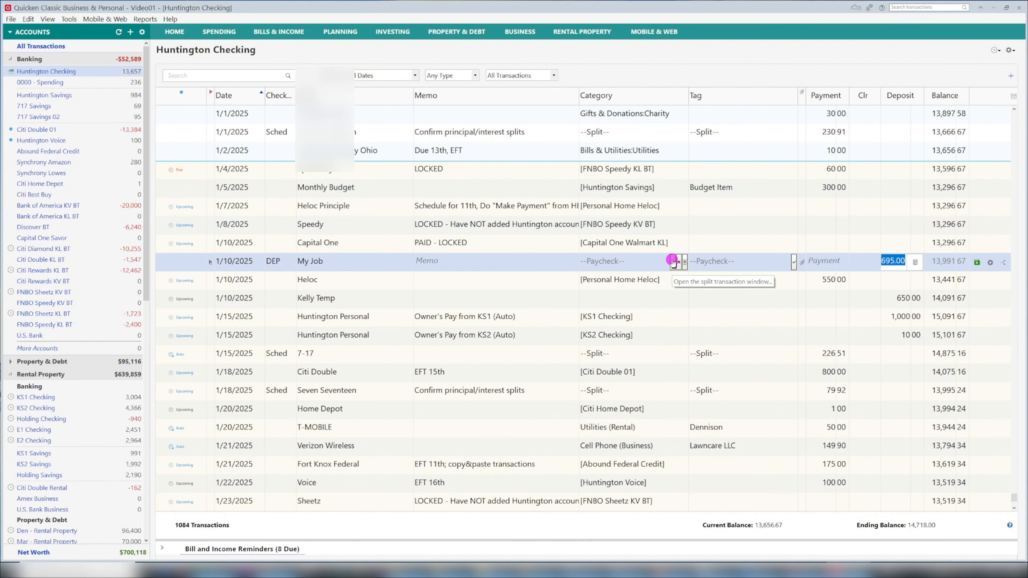
click(673, 262)
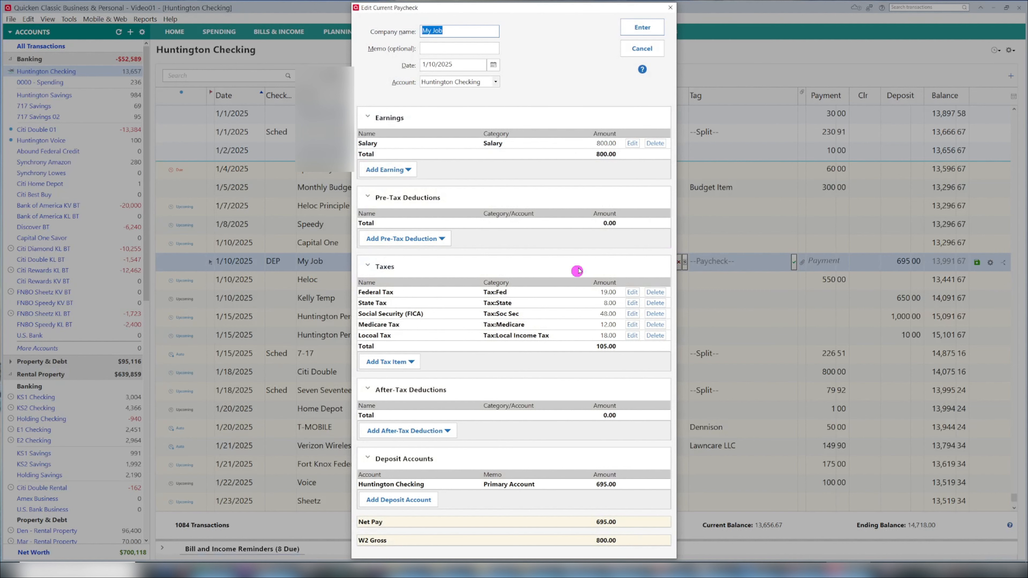
click(670, 7)
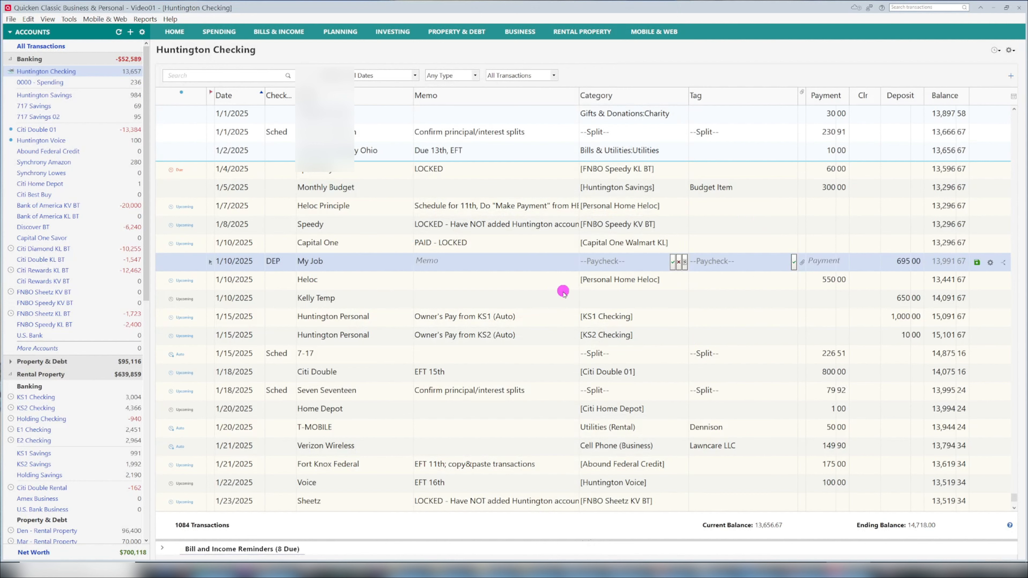